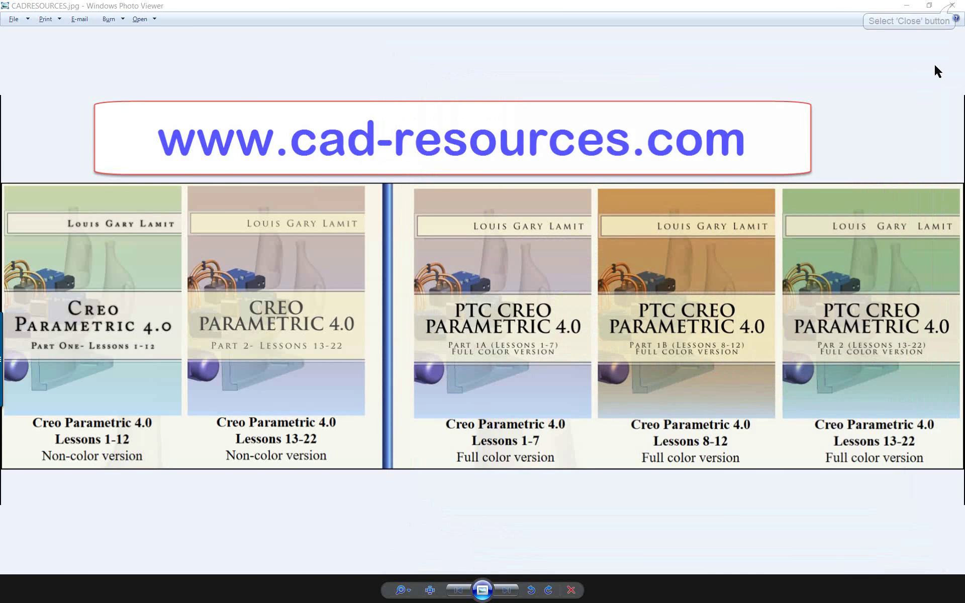
Step: Close the book advert image to return to the clamp arm part in Creo
left_click(952, 6)
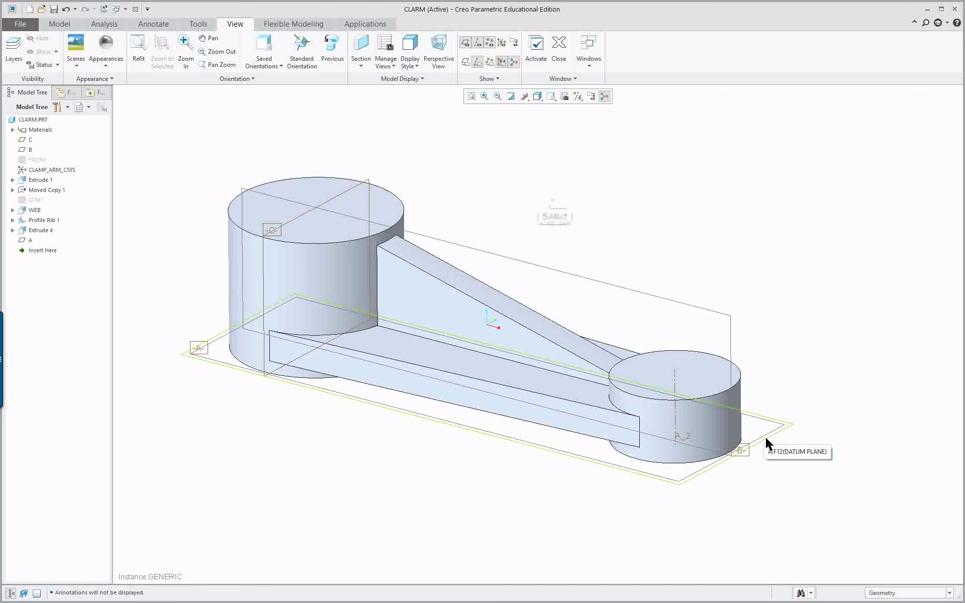
Step: Start datum plane DTM2 referenced to datum A with a 0.725 offset
left_click(58, 23)
left_click(160, 46)
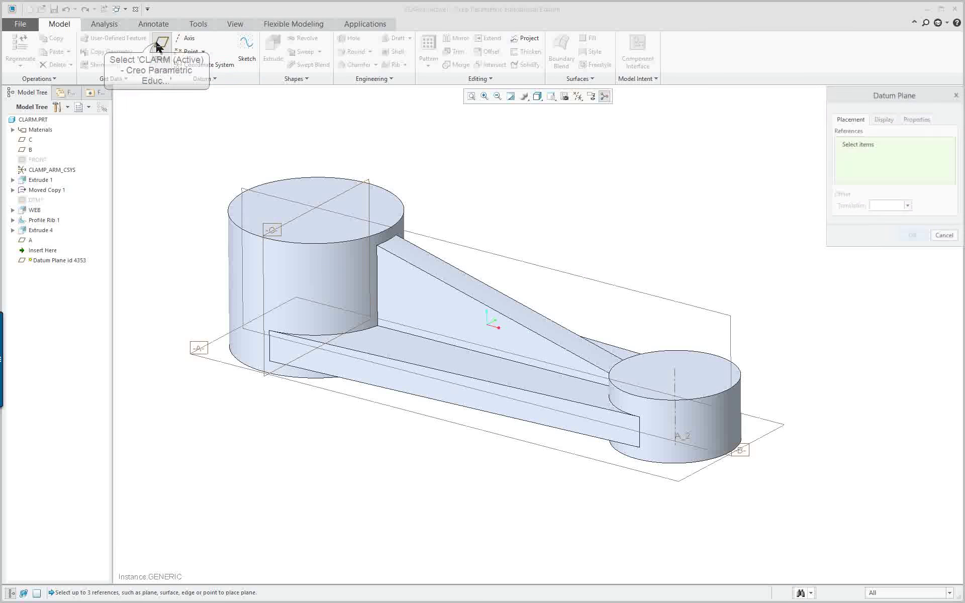
left_click(758, 438)
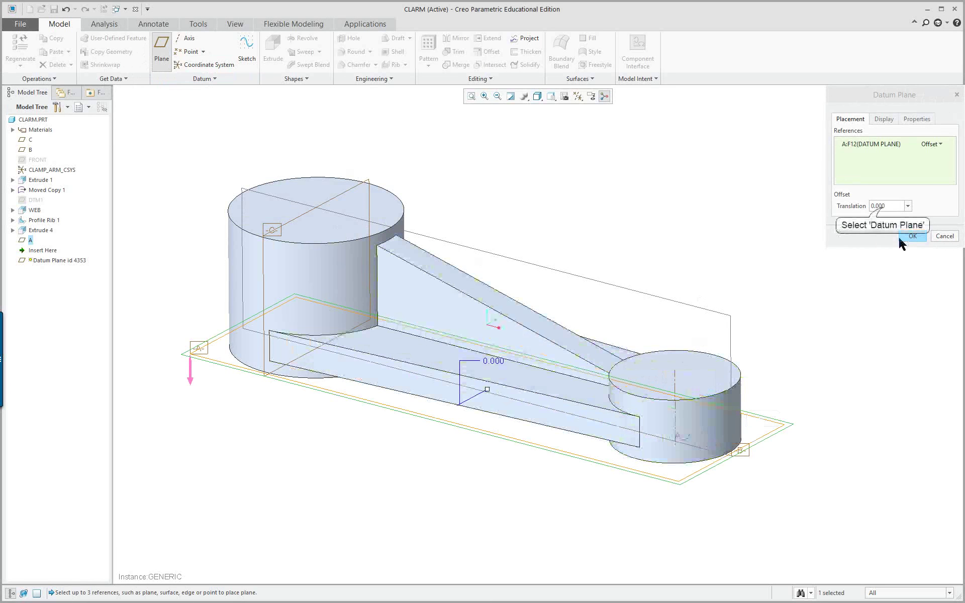
double_click(882, 206)
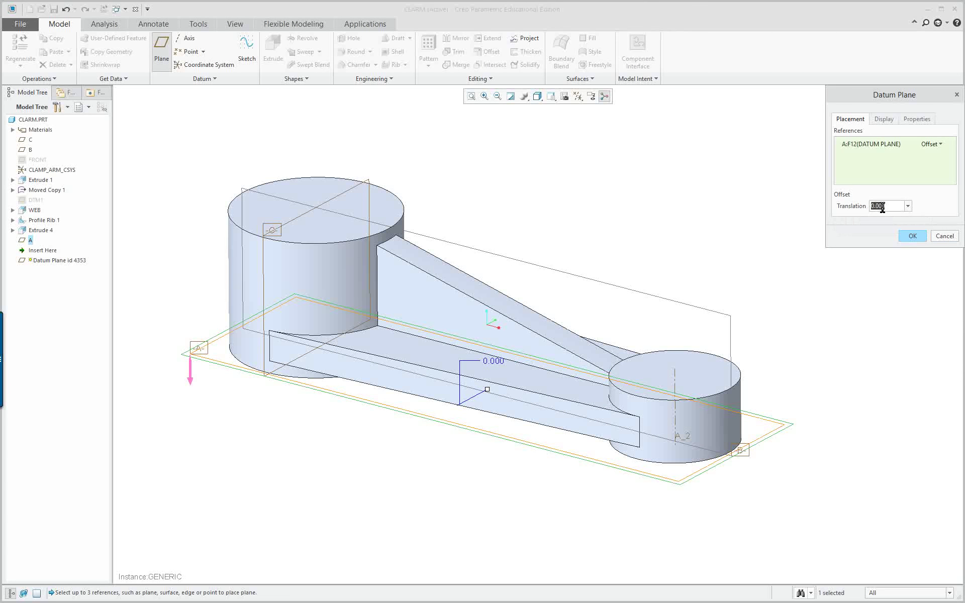
key("BackSpace")
type(".725")
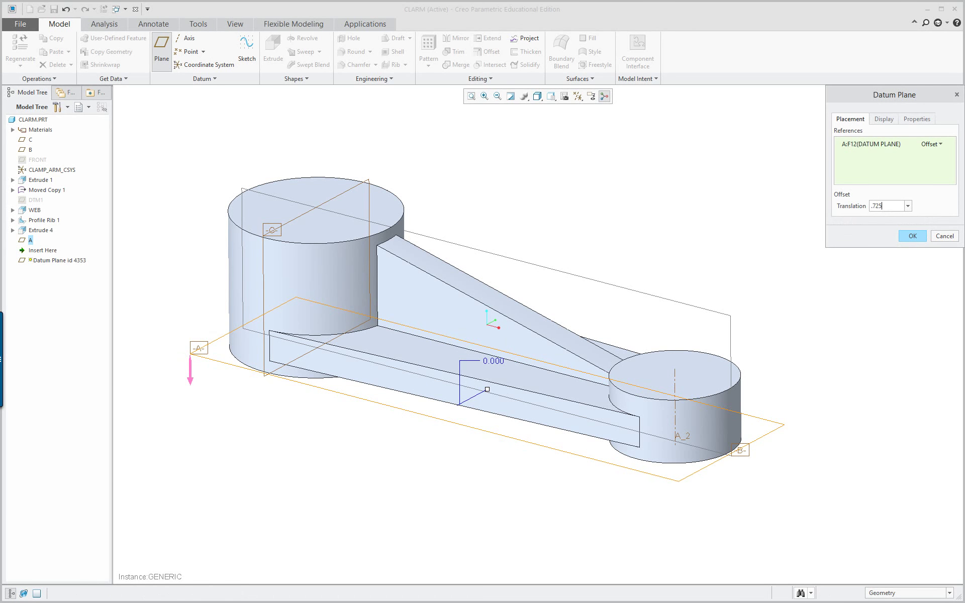
type("0.725")
key("Return")
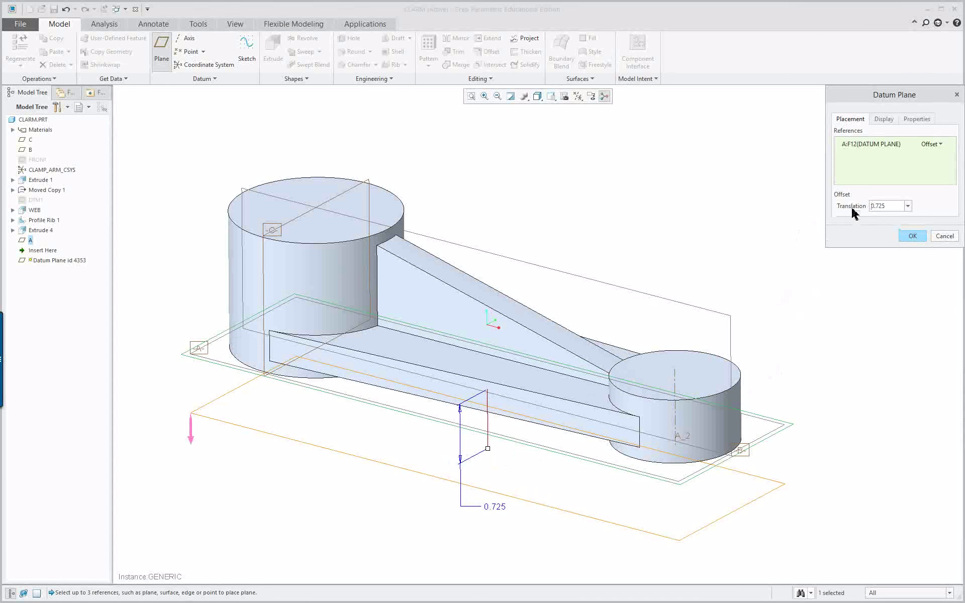
Step: Flip DTM2 to sit 0.725 above datum A and create it
left_click(192, 435)
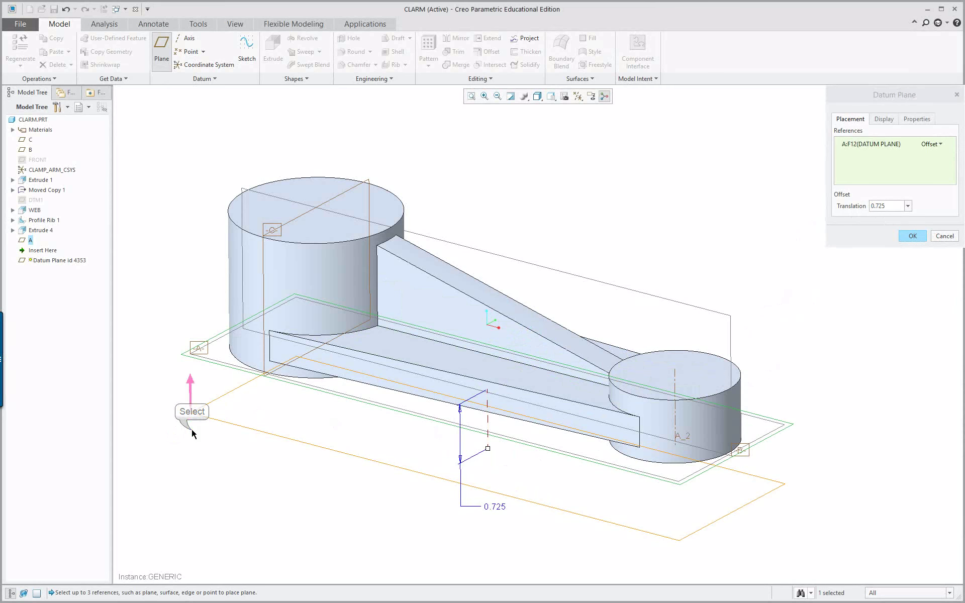
left_click_drag(487, 451, 487, 328)
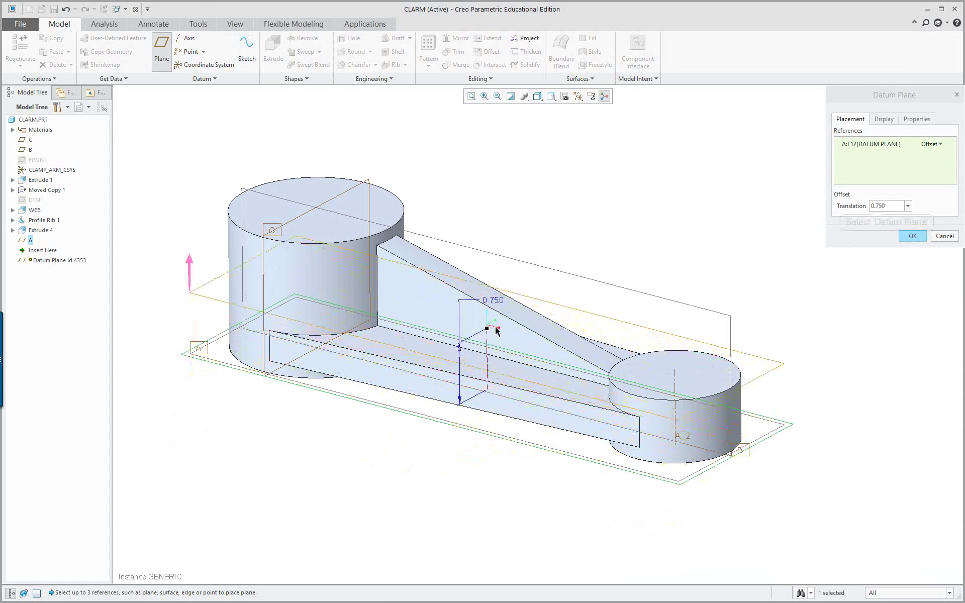
double_click(886, 204)
key("BackSpace")
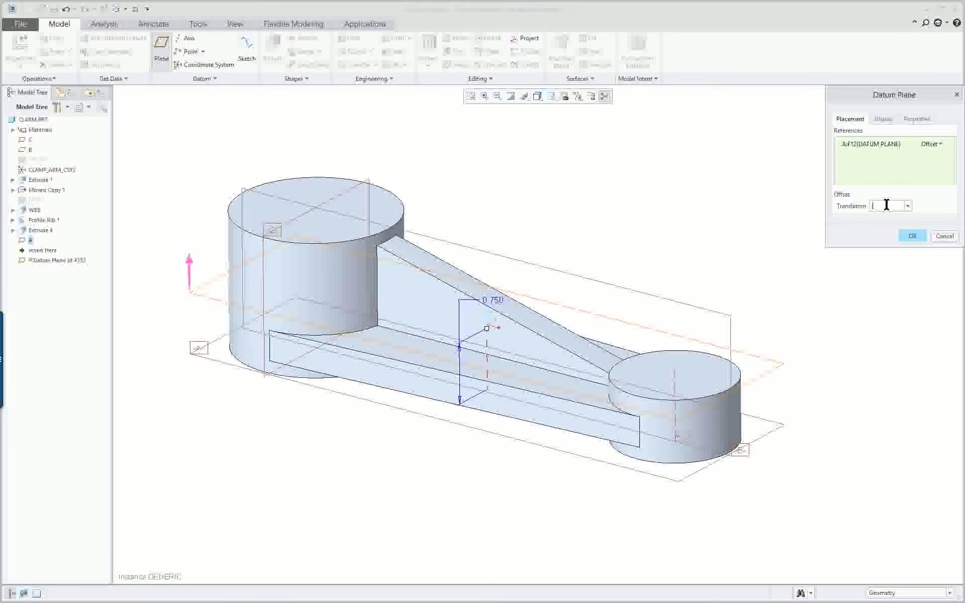
type(".725")
key("Return")
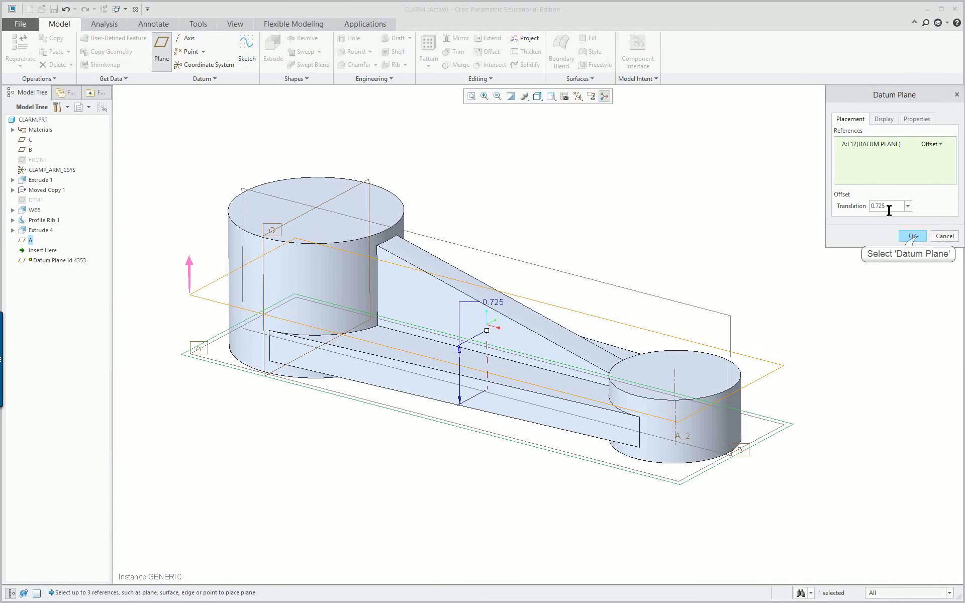
left_click(914, 237)
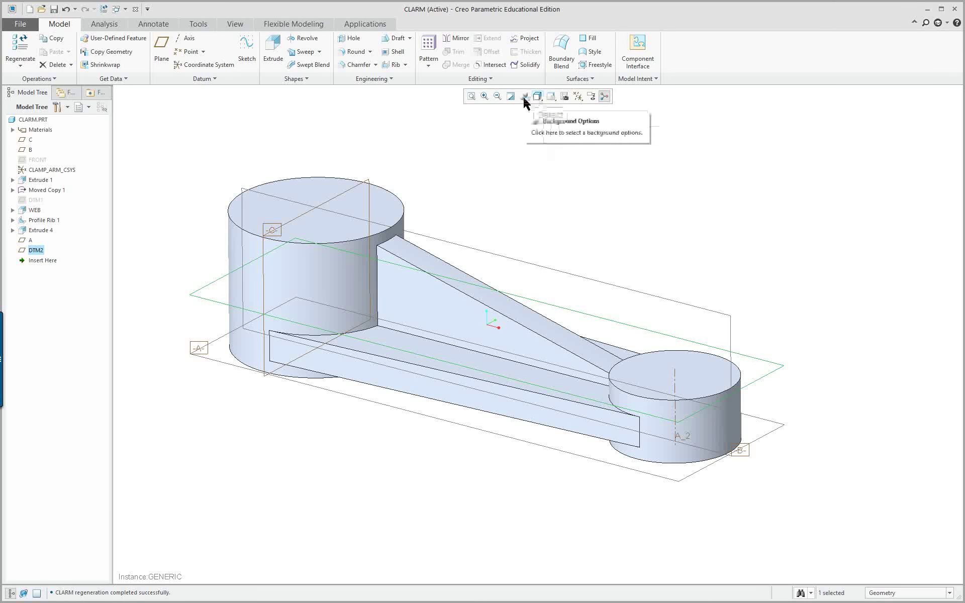
Step: View the Profile Rib 1 web surface head-on, then return to the default 3D view
left_click(551, 96)
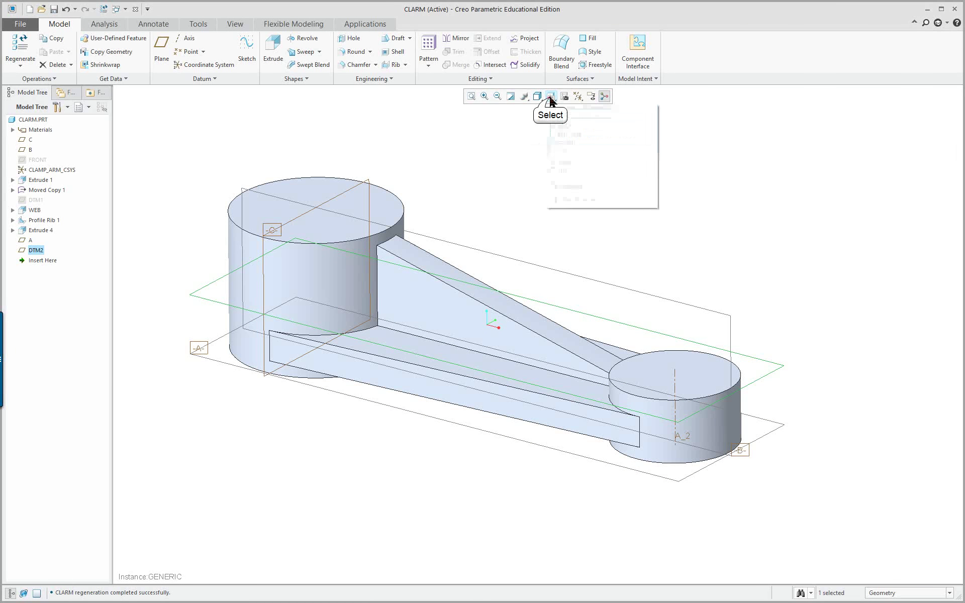
left_click(566, 201)
left_click(483, 319)
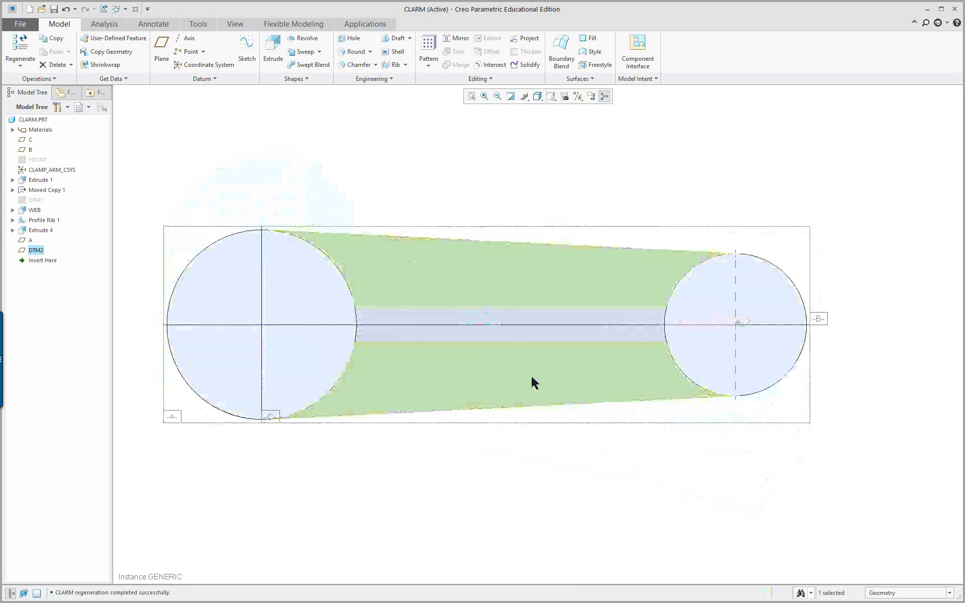
middle_click_drag(547, 391, 457, 305)
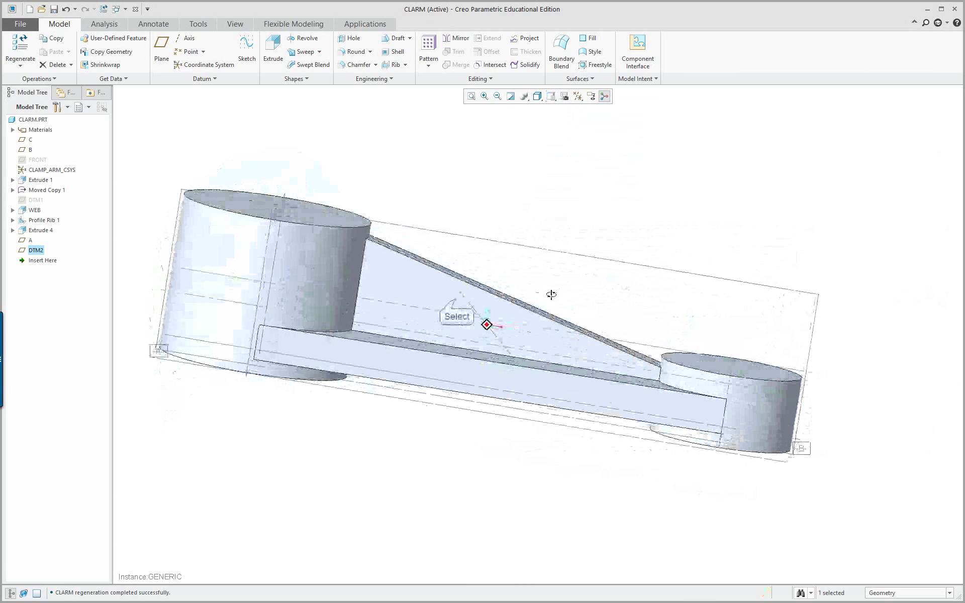
left_click(457, 303)
left_click(551, 96)
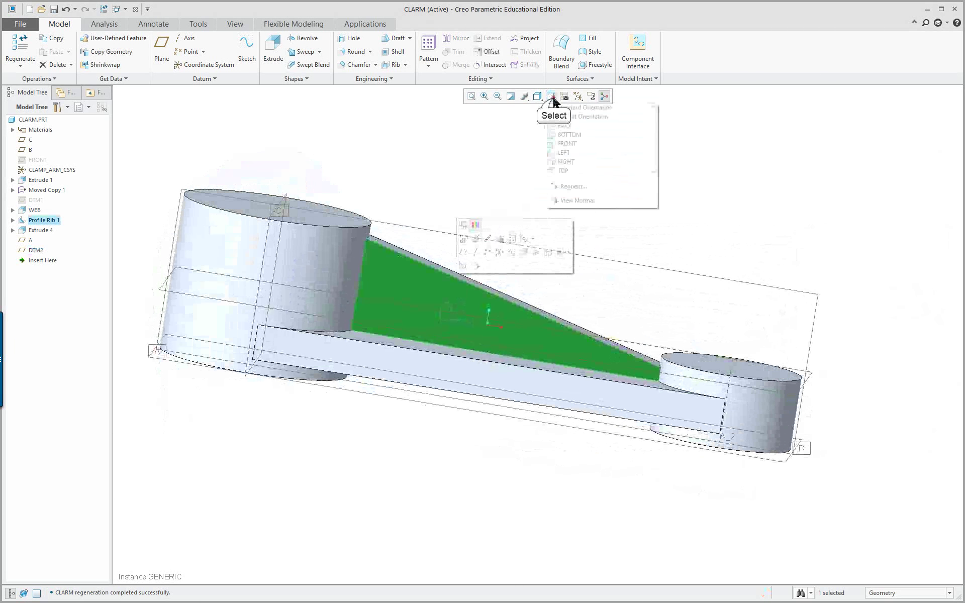
left_click(573, 201)
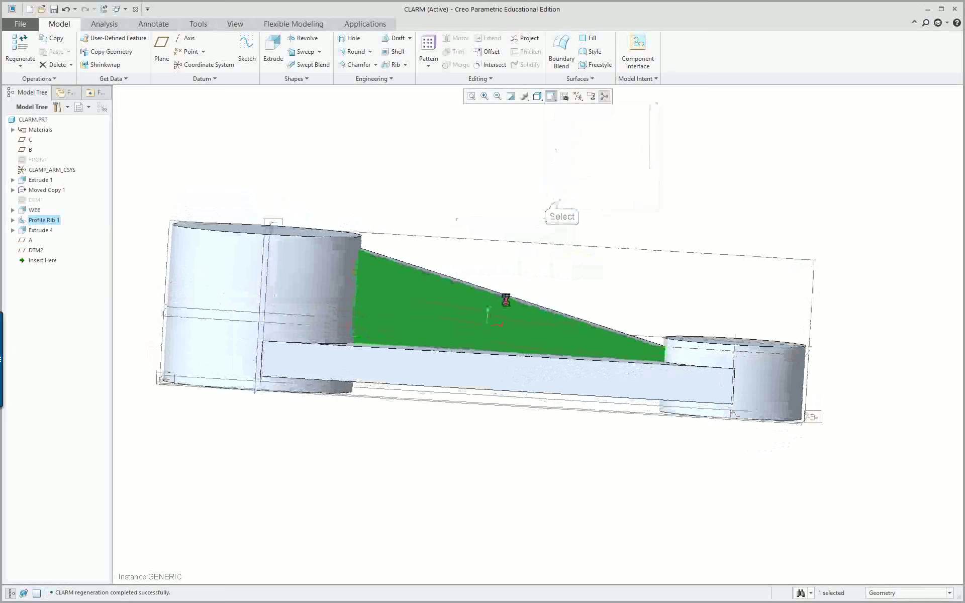
scroll(835, 360, "down", 2)
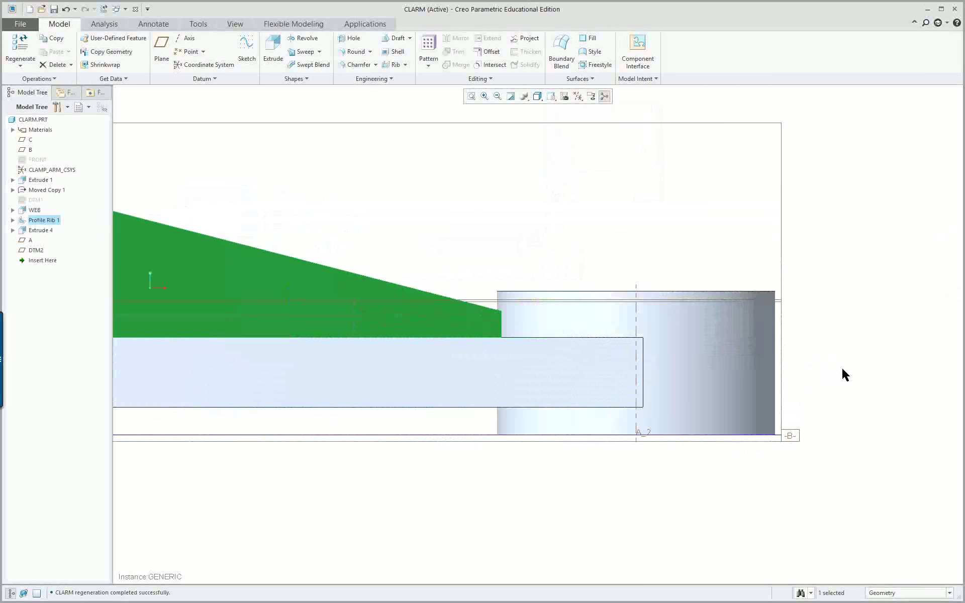
scroll(841, 366, "down", 1)
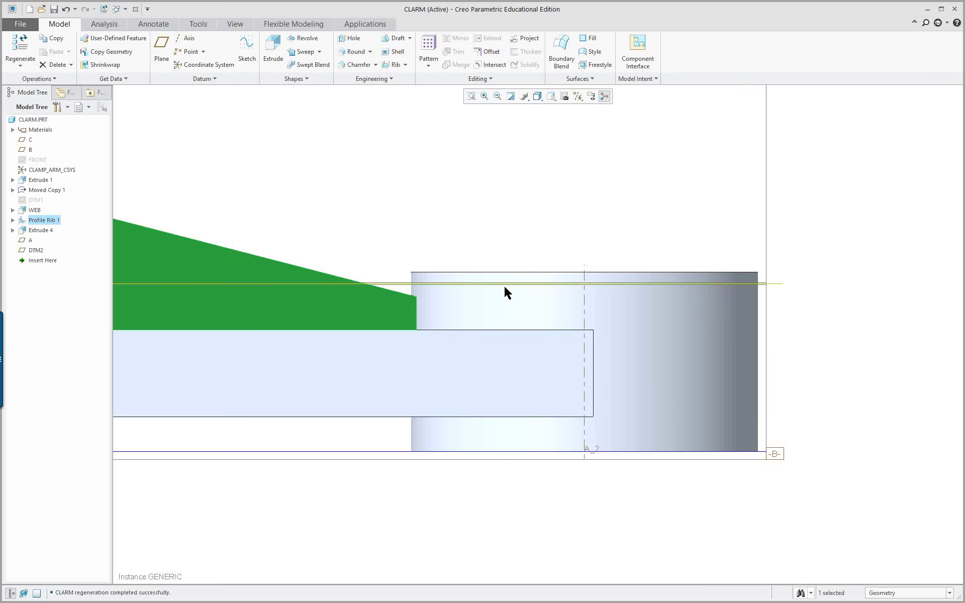
key("ctrl+d")
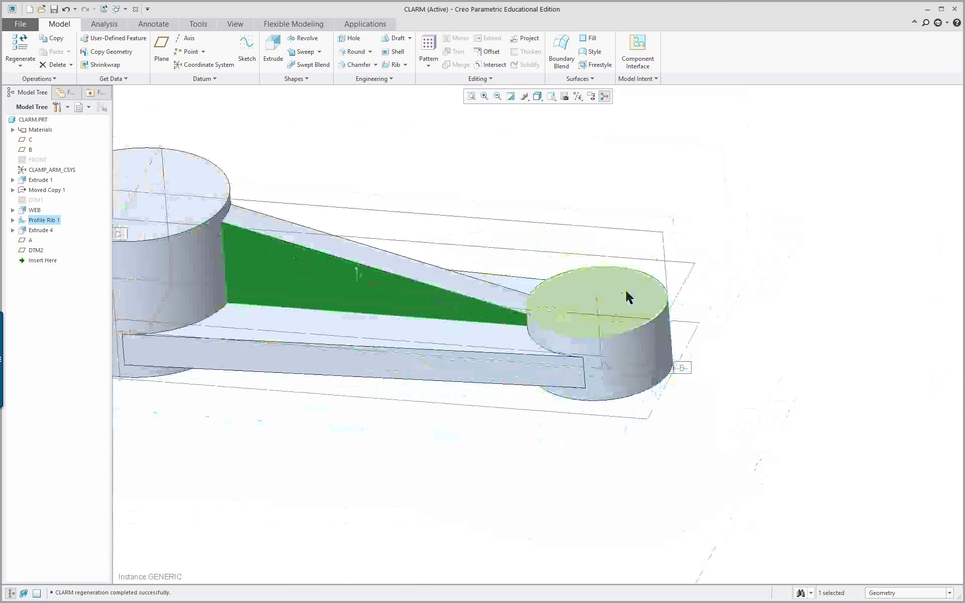
middle_click_drag(784, 289, 769, 292)
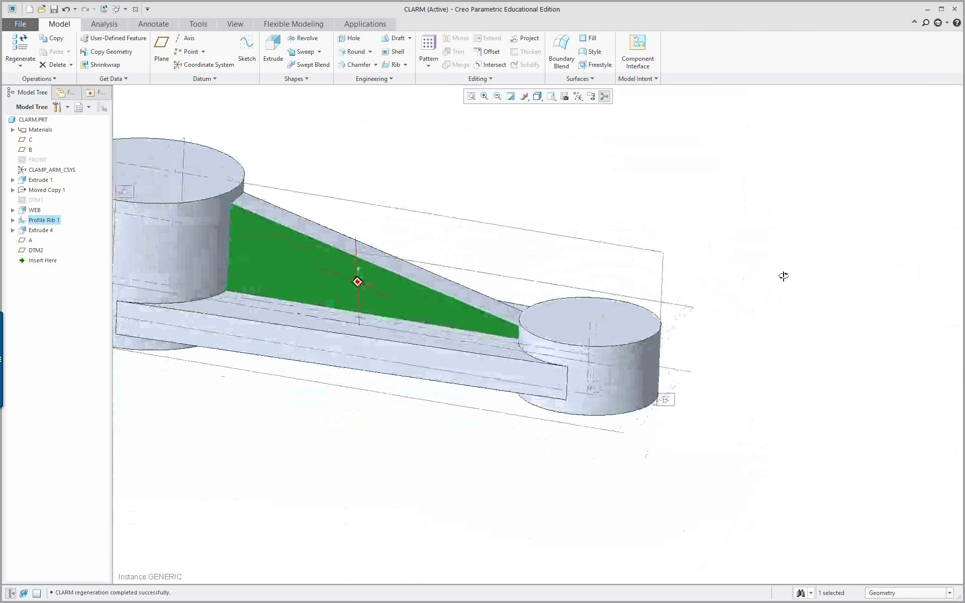
scroll(761, 288, "up", 3)
scroll(761, 288, "down", 1)
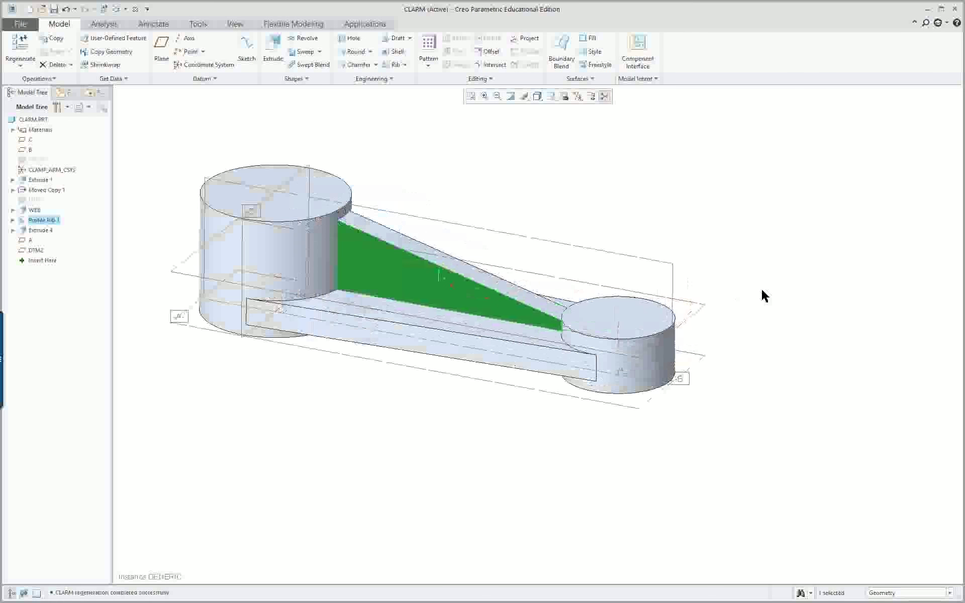
scroll(761, 287, "down", 2)
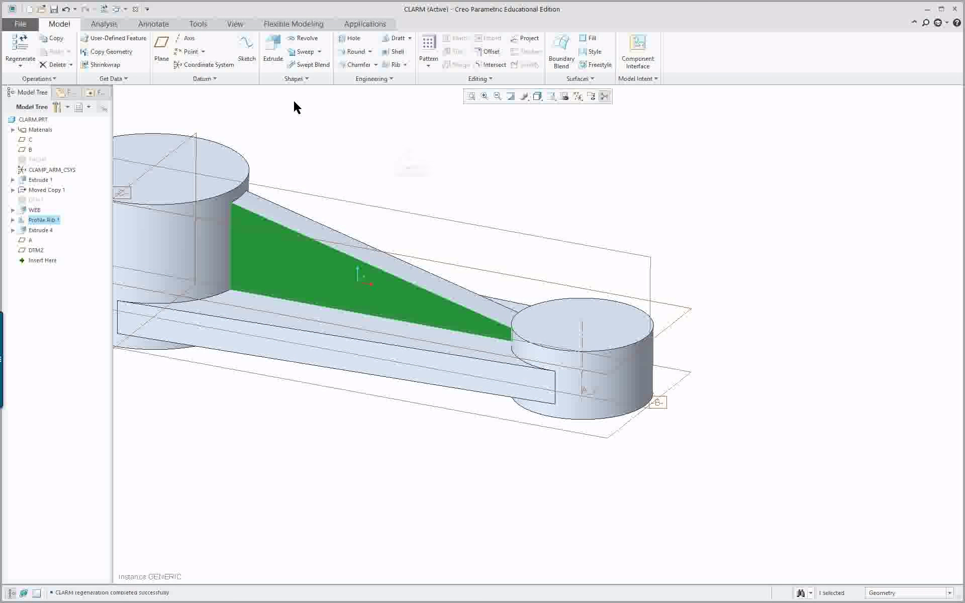
Step: Deselect the rib and start Extrude 5 sketched on the DTM2 plane
left_click(379, 132)
left_click(271, 45)
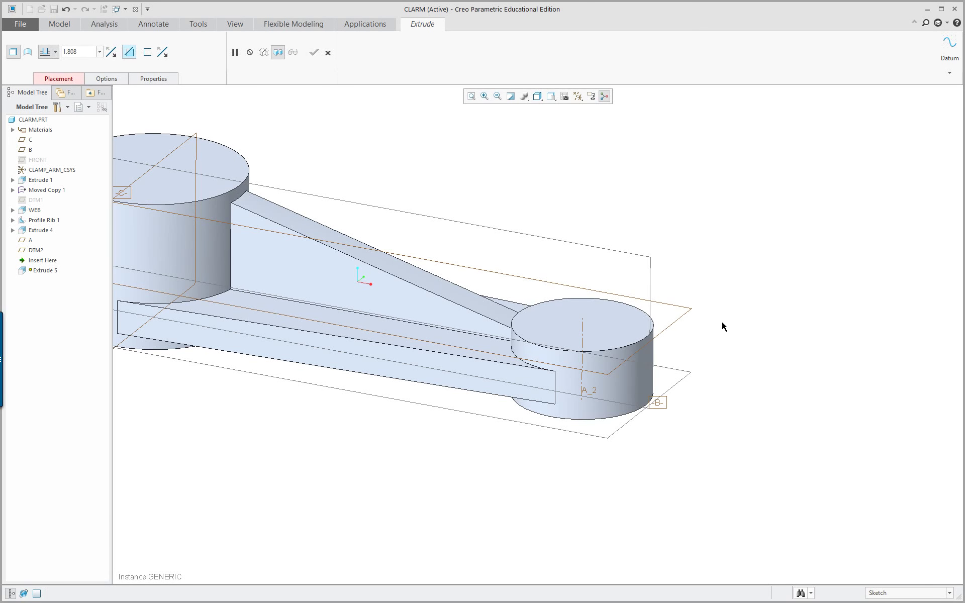
left_click(672, 323)
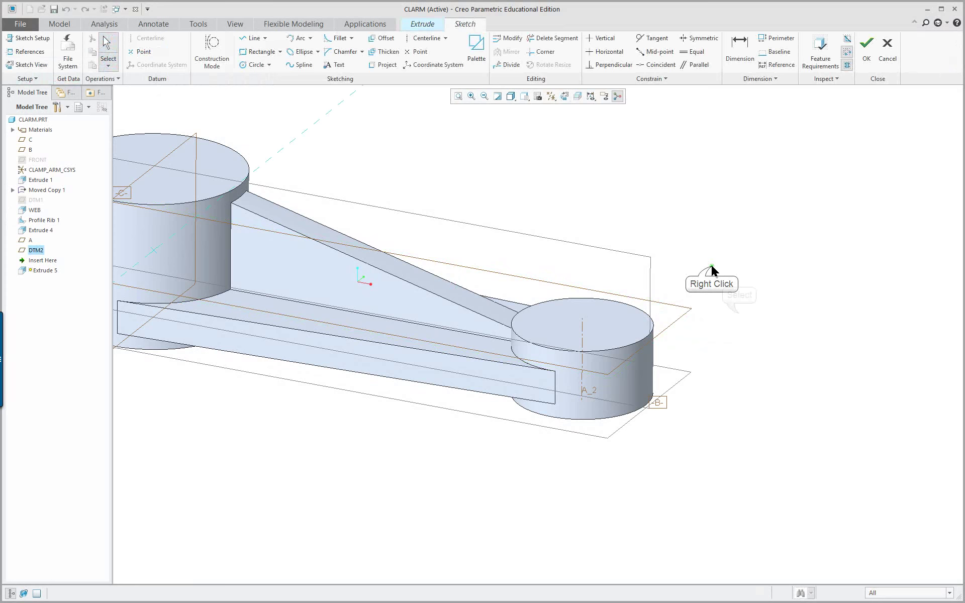
Step: Add the small cylinder's surface as a sketch reference
right_click(710, 271)
left_click(727, 319)
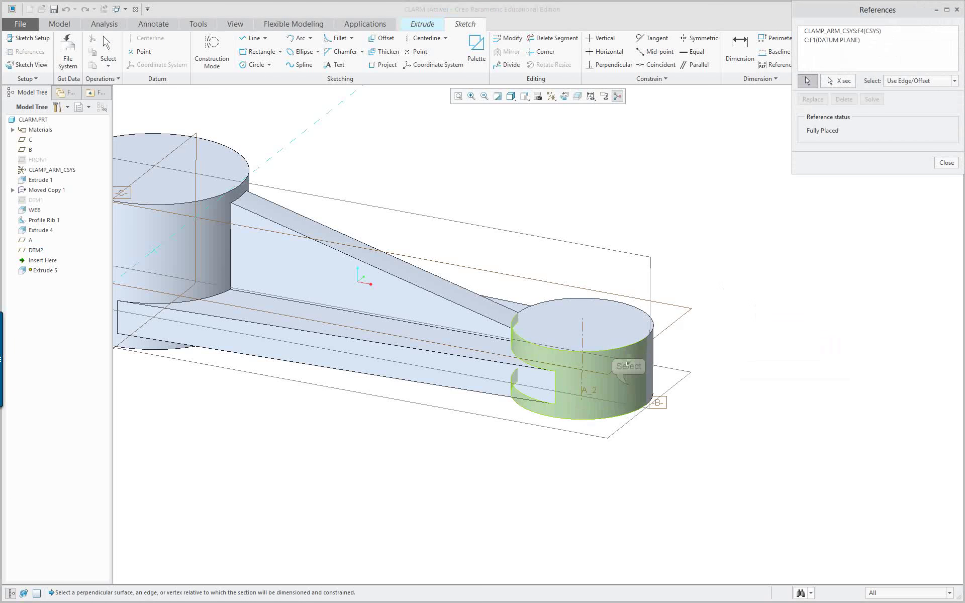
left_click(629, 386)
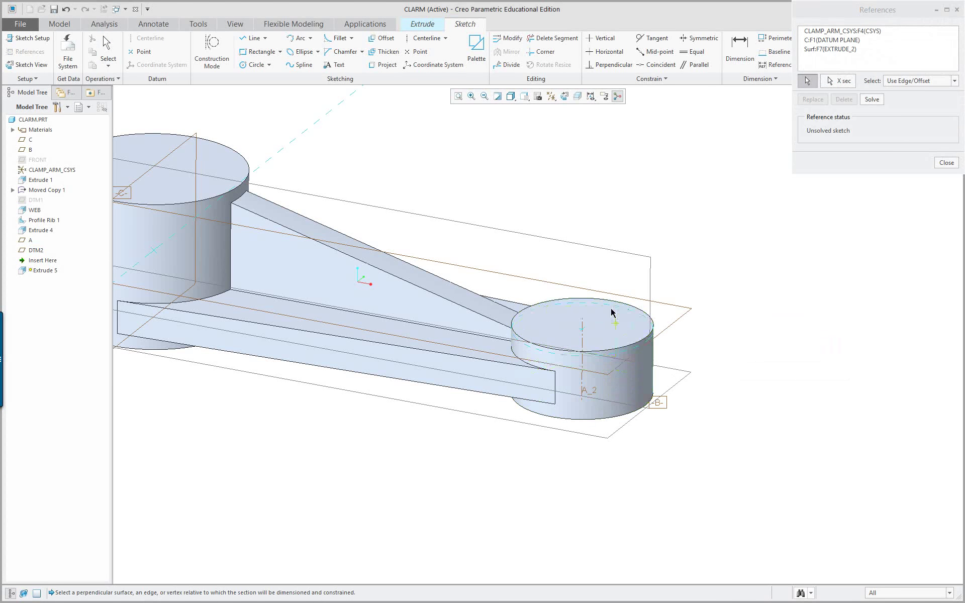
scroll(640, 332, "up", 3)
Step: Draw a circle on the cylinder axis matching the small cylinder's edge
right_click(835, 285)
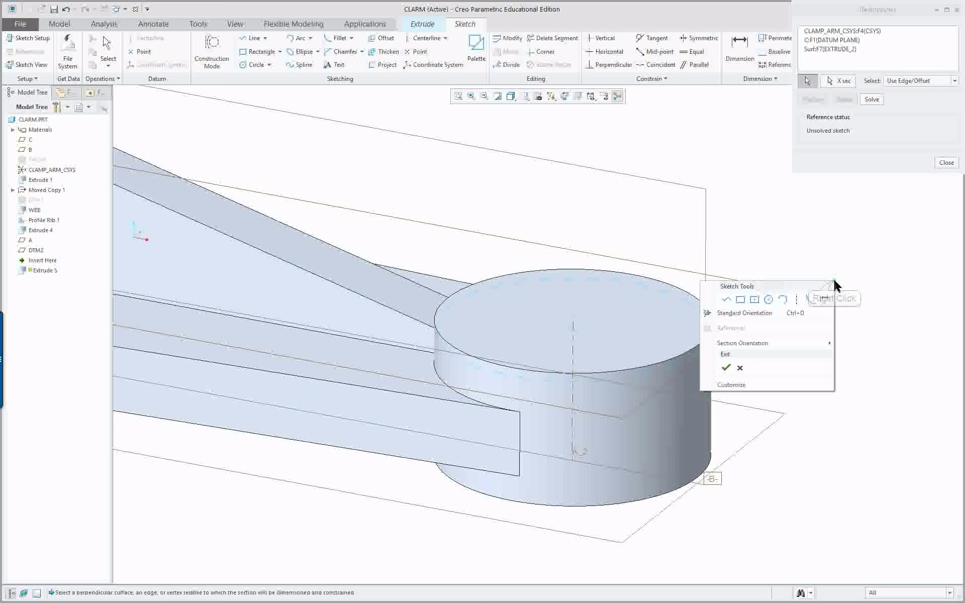
left_click(767, 300)
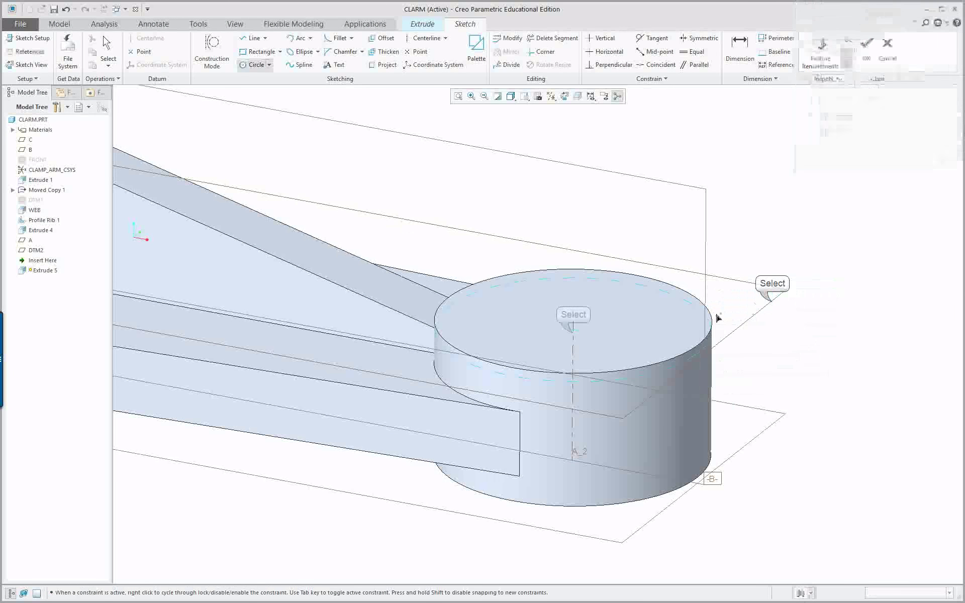
left_click(573, 330)
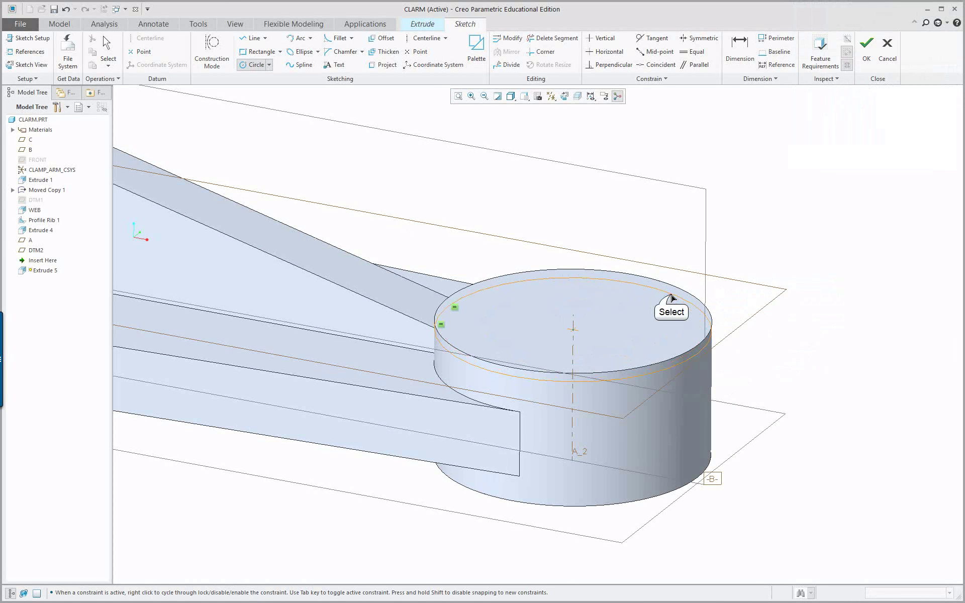
left_click(671, 297)
middle_click(792, 328)
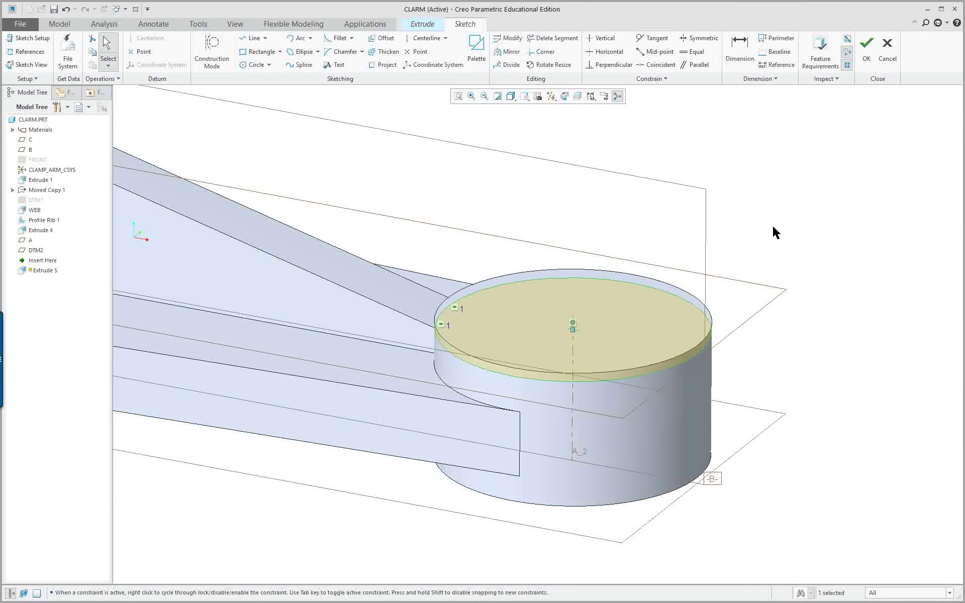
Step: Accept the sketch and complete Extrude 5 upward with a through-all depth
left_click(865, 46)
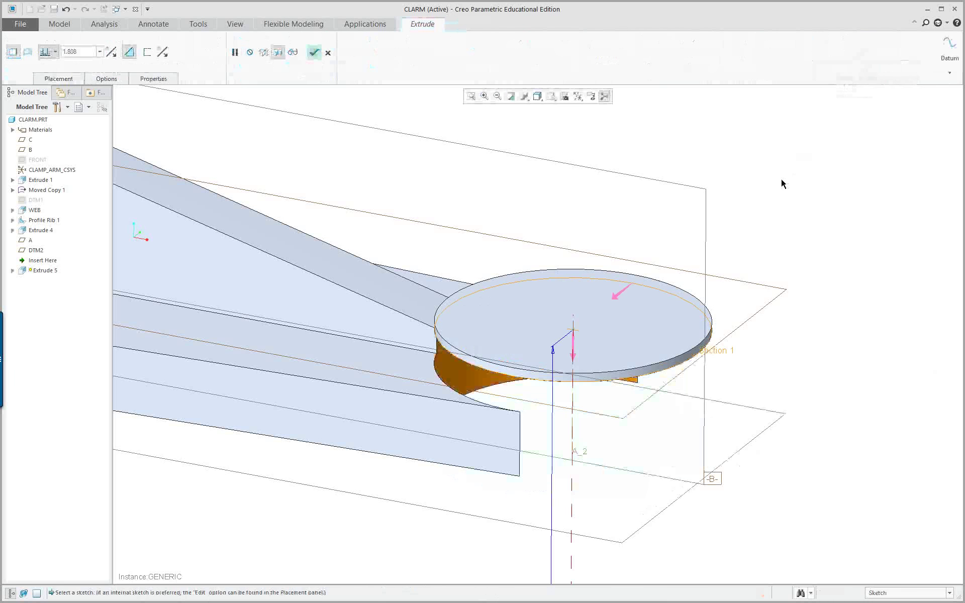
left_click(574, 354)
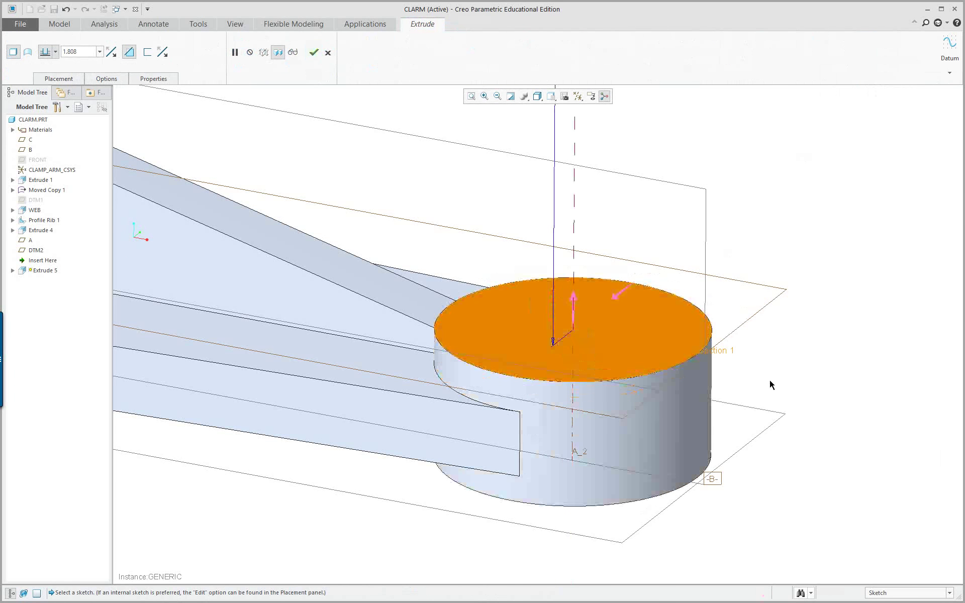
scroll(564, 239, "down", 3)
right_click(593, 132)
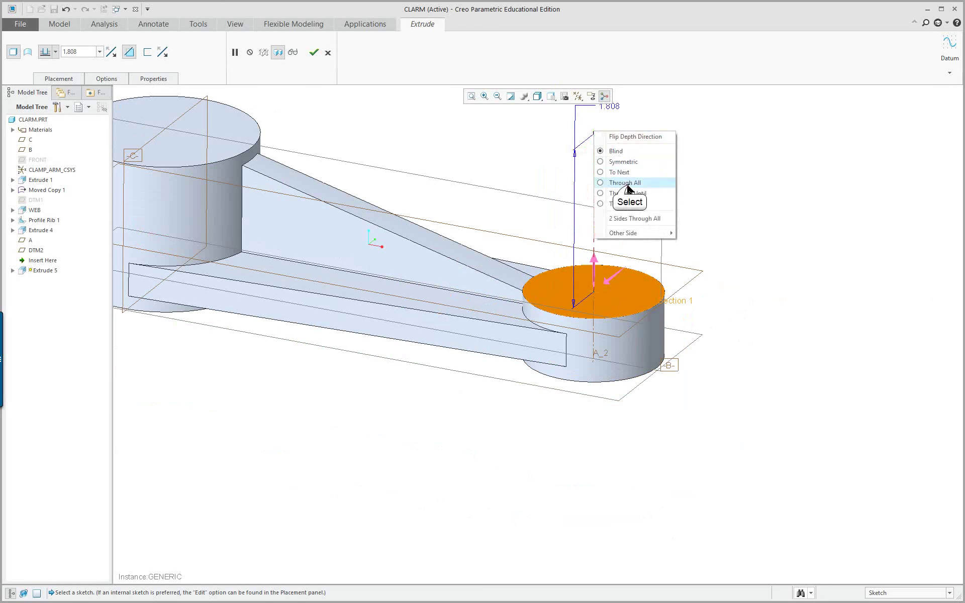
left_click(629, 188)
scroll(630, 187, "up", 2)
middle_click(629, 187)
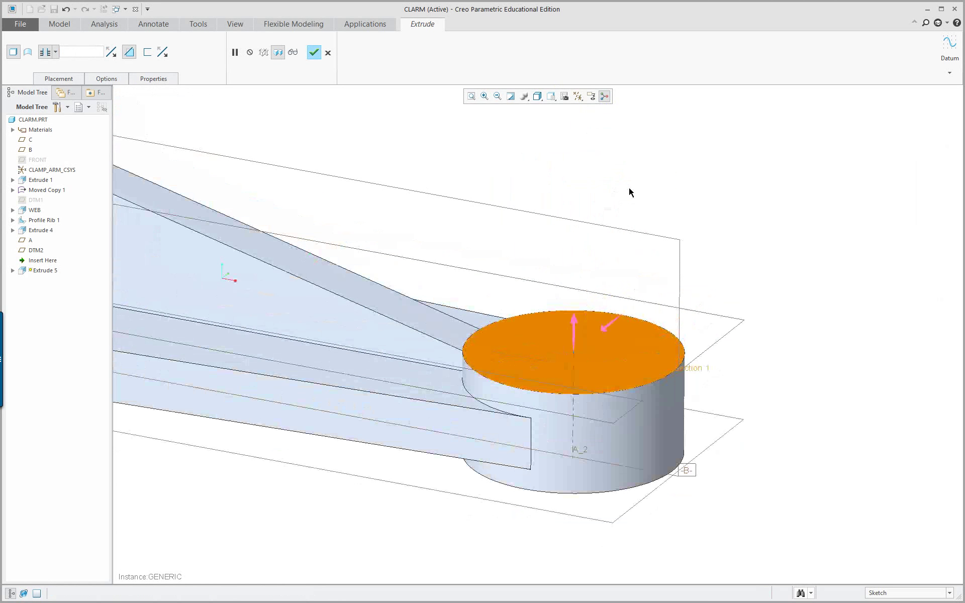
scroll(845, 285, "down", 2)
double_click(690, 332)
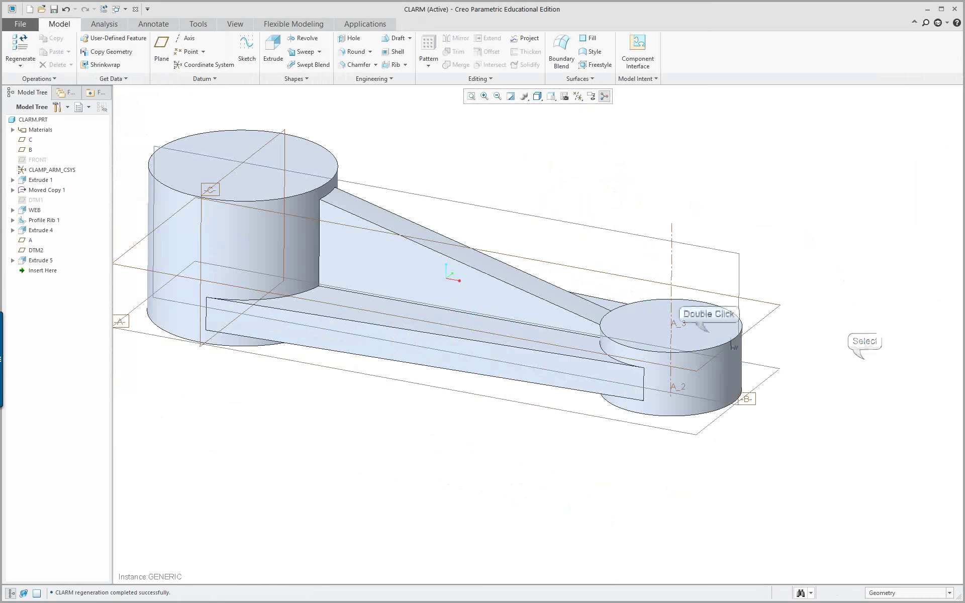
left_click(844, 316)
double_click(716, 321)
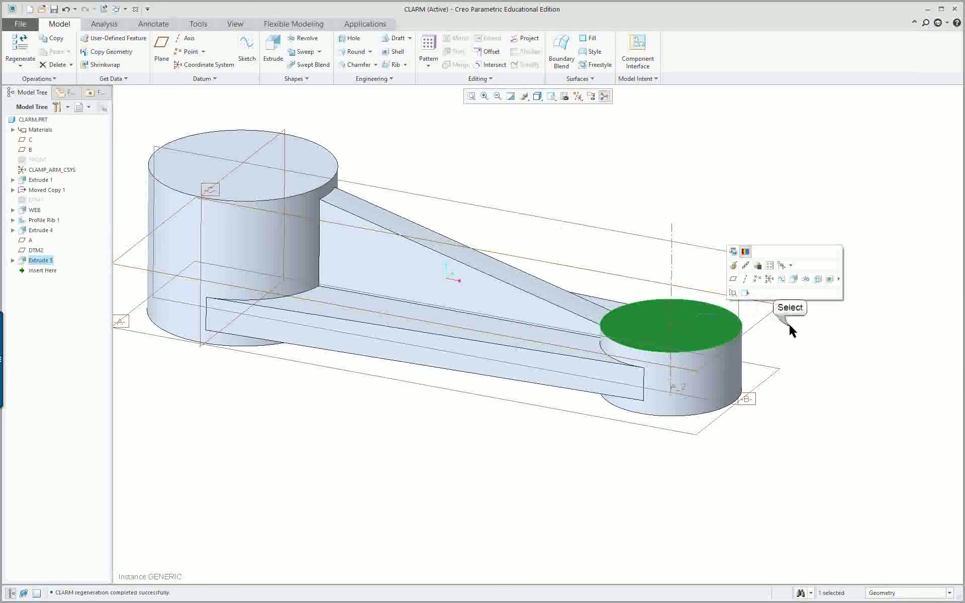
double_click(769, 315)
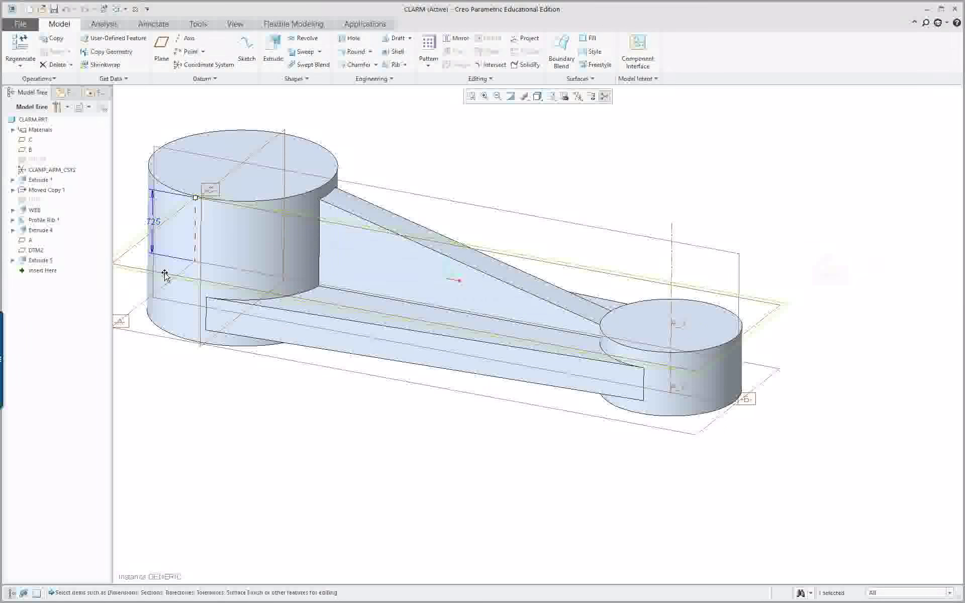
left_click(829, 261)
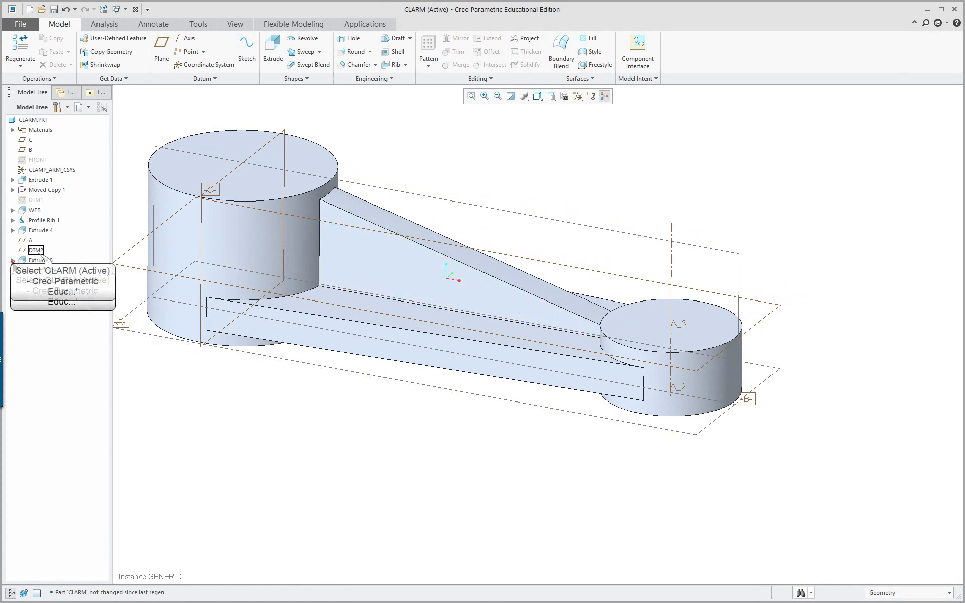
left_click(36, 259)
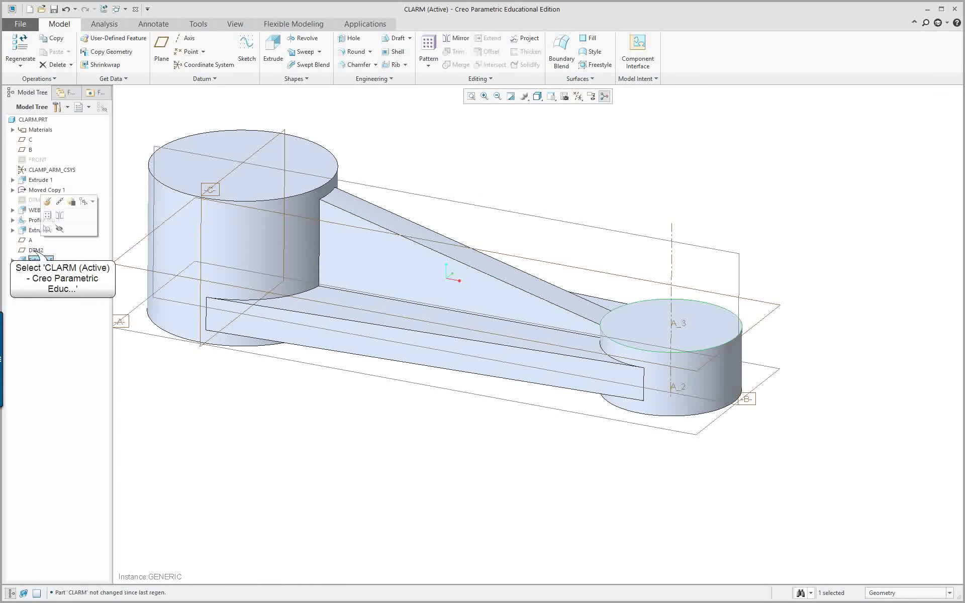
left_click(416, 444)
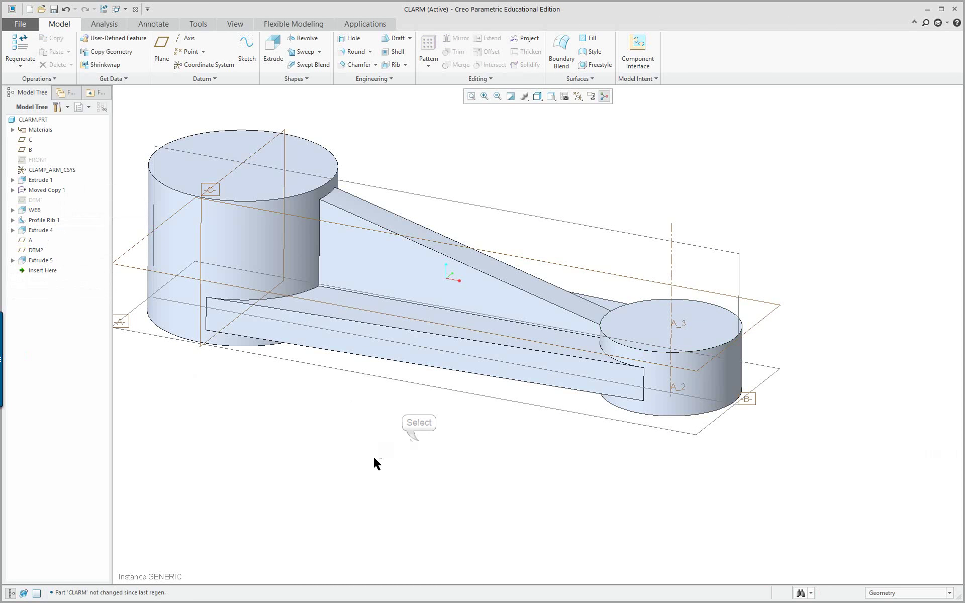
left_click(64, 14)
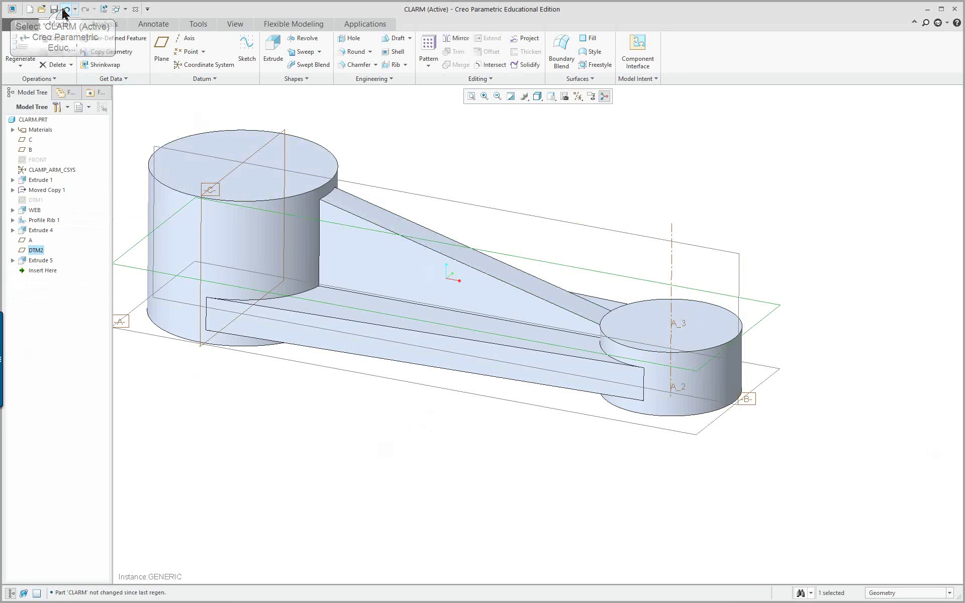
left_click(66, 15)
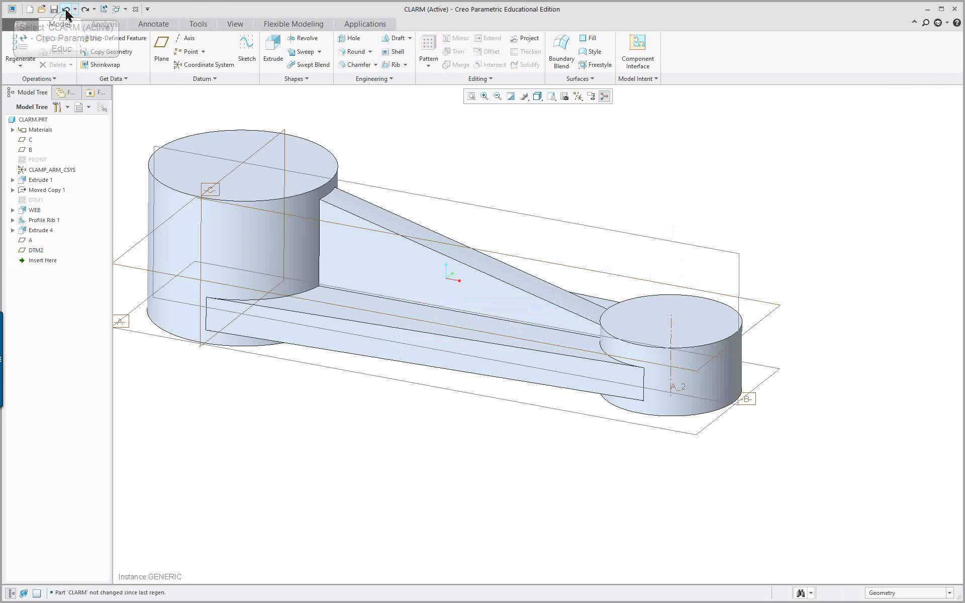
left_click(66, 14)
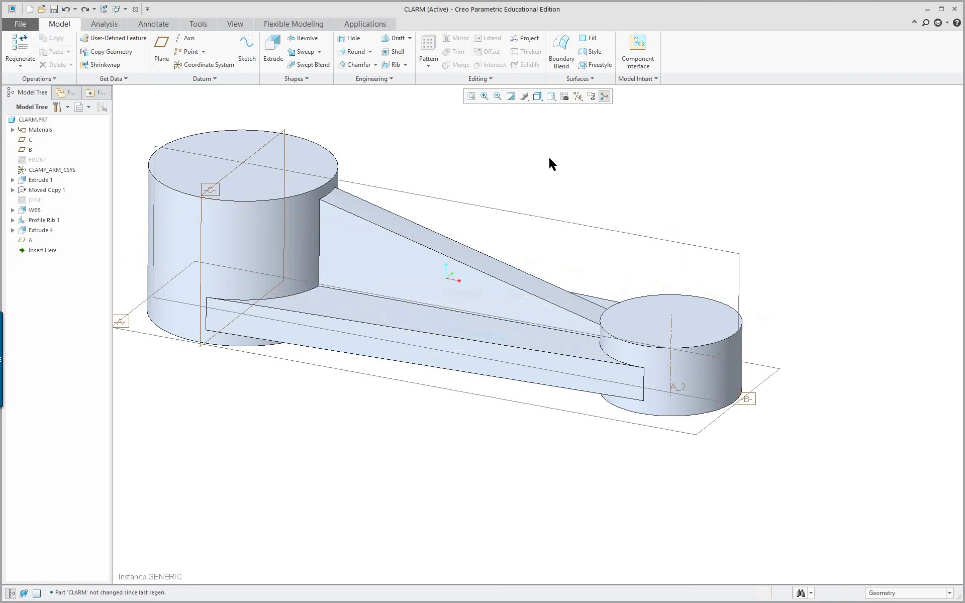
scroll(833, 278, "down", 2)
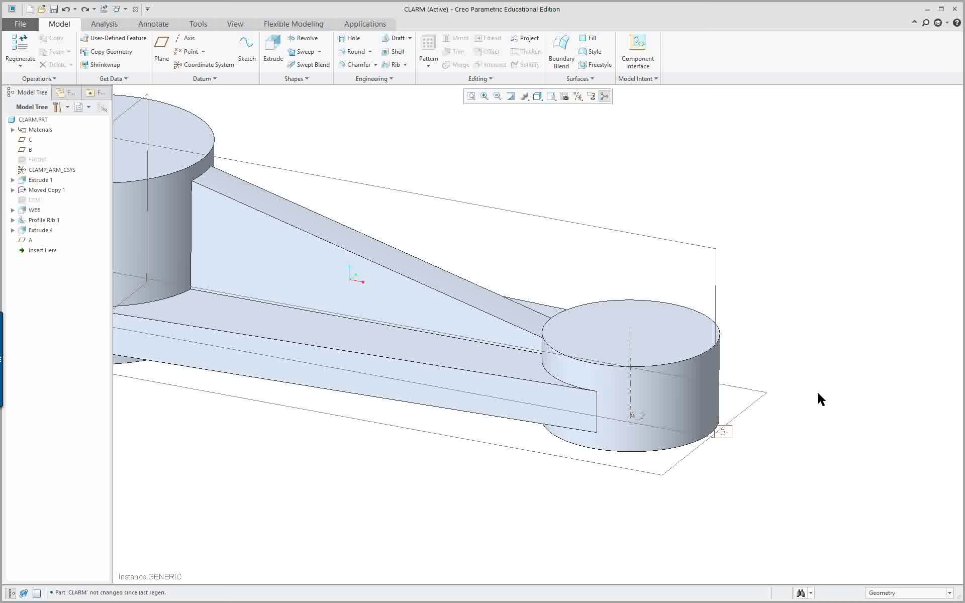
scroll(841, 455, "down", 2)
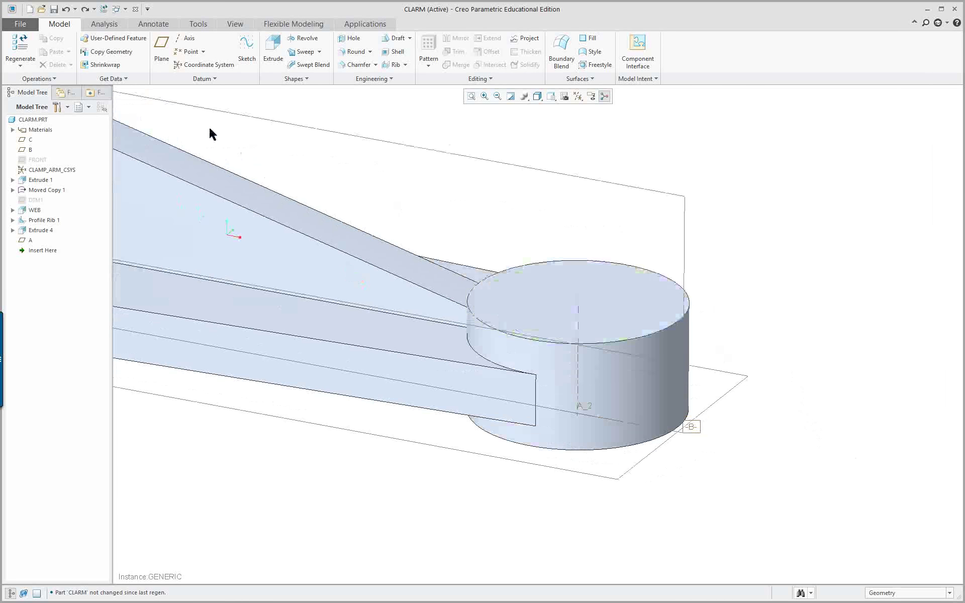
Step: Start Extrude 5 sketched on datum plane A
left_click(273, 47)
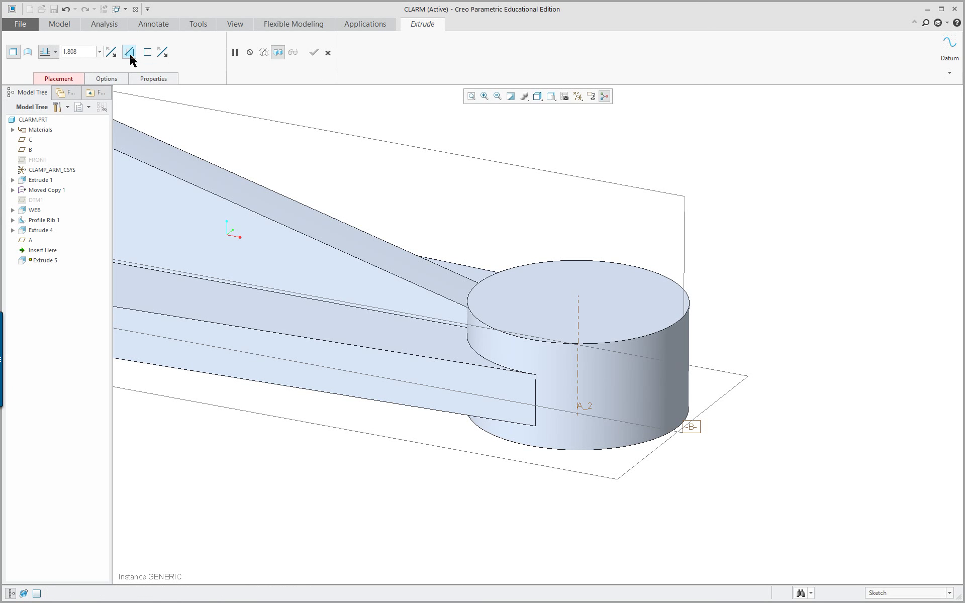
left_click(723, 403)
Step: Add the small cylinder's surface as a sketch reference
right_click(760, 323)
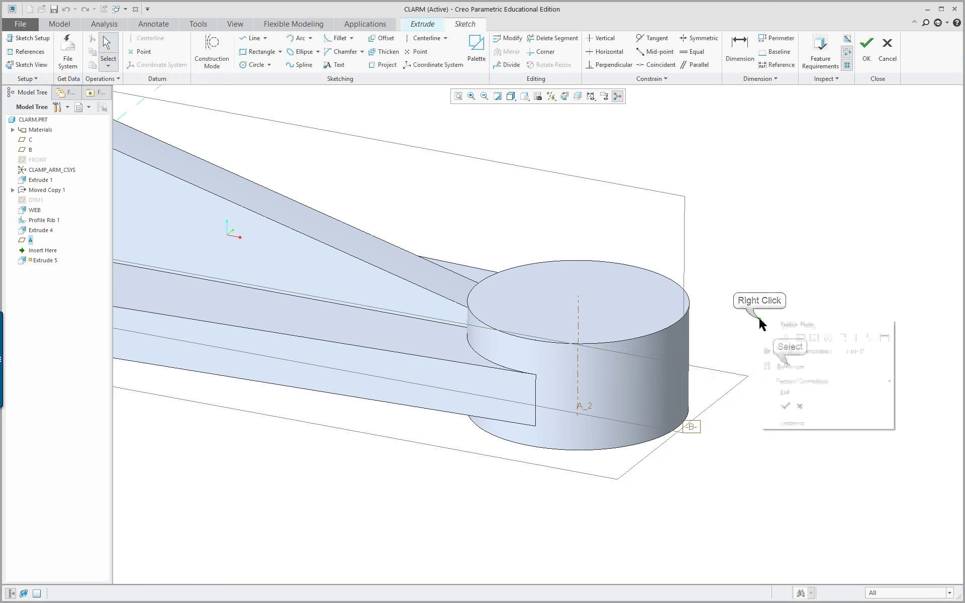
left_click(788, 368)
left_click(635, 381)
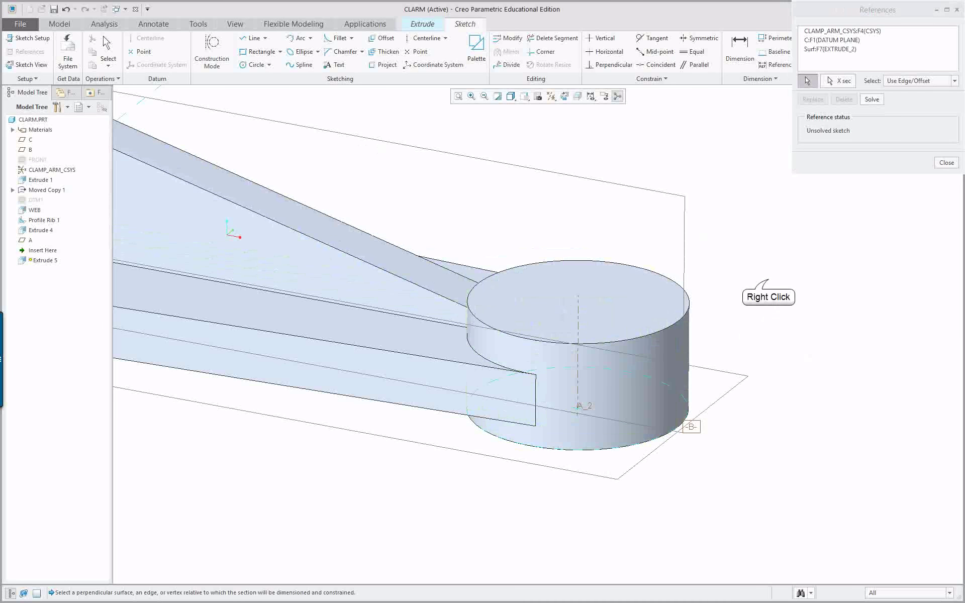
Step: Draw a circle along the cylinder's bottom edge and accept the sketch
right_click(767, 283)
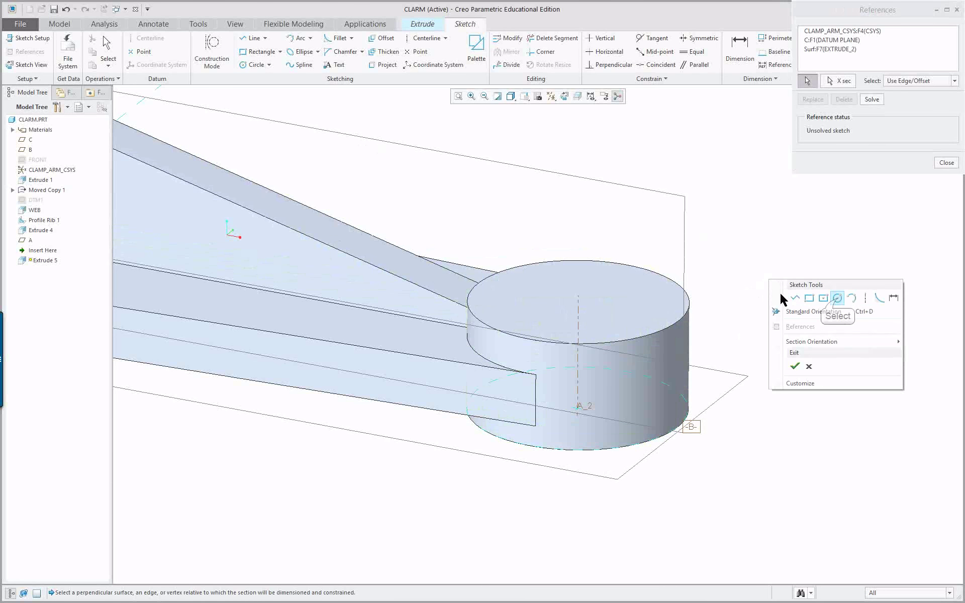
left_click(838, 300)
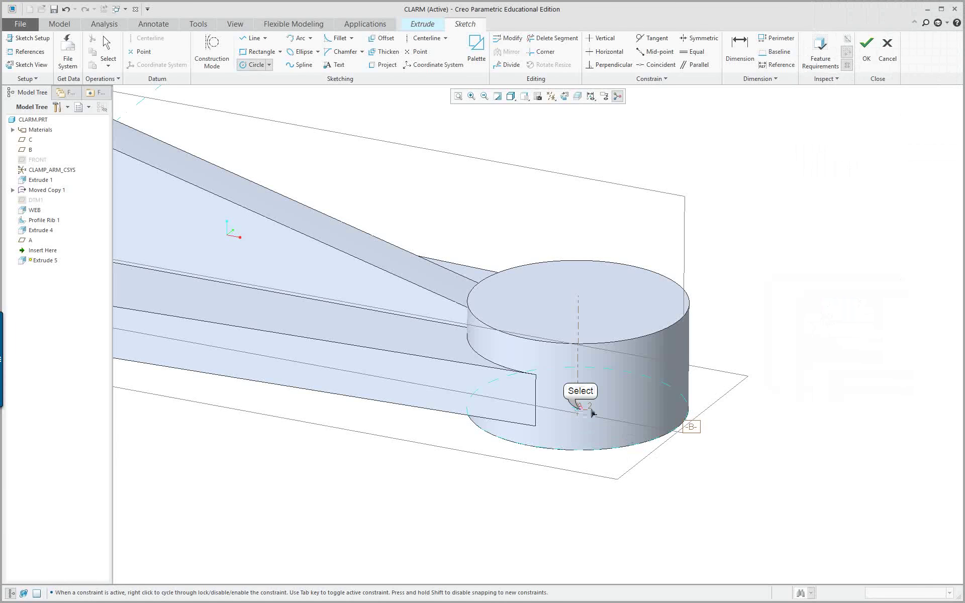
left_click(686, 407)
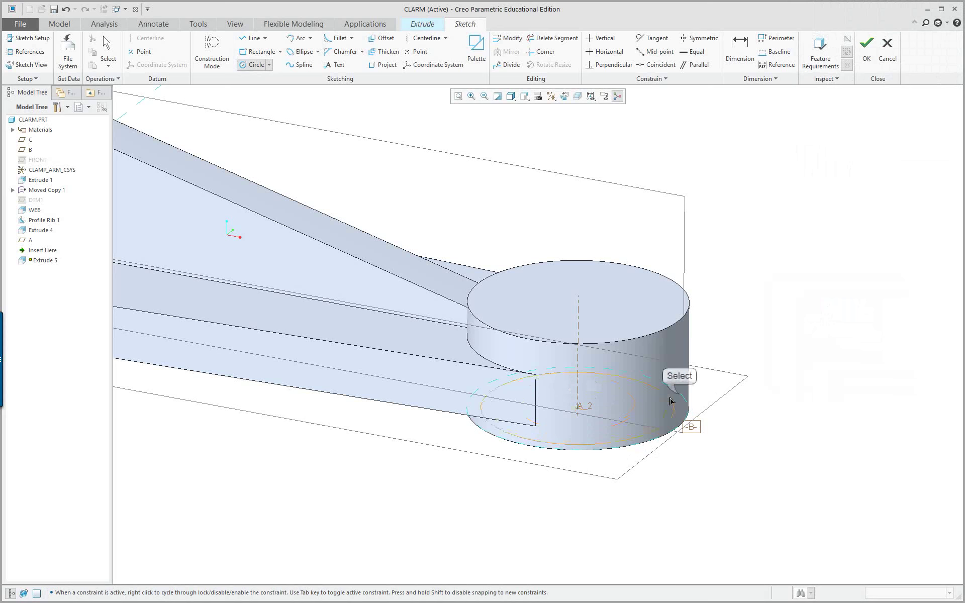
middle_click(738, 435)
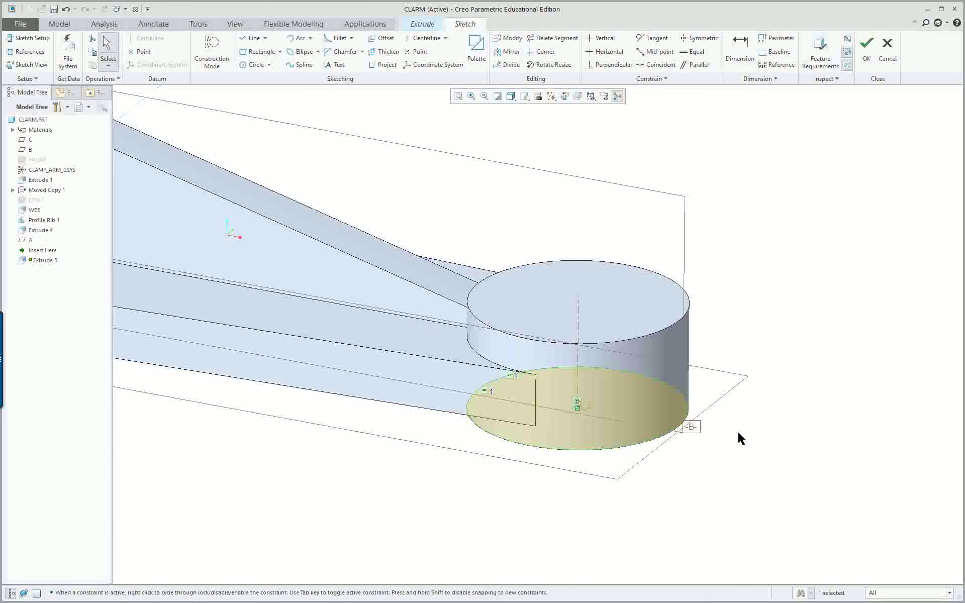
right_click(375, 182)
left_click(401, 293)
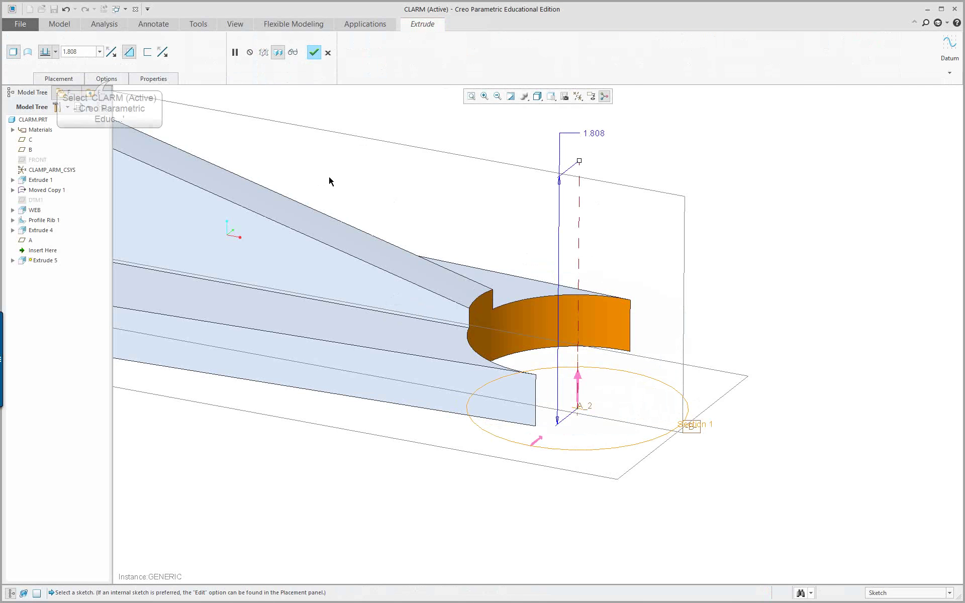
Step: Set Side 1 through all and Side 2 blind at 0.725, then finish Extrude 5
left_click(108, 79)
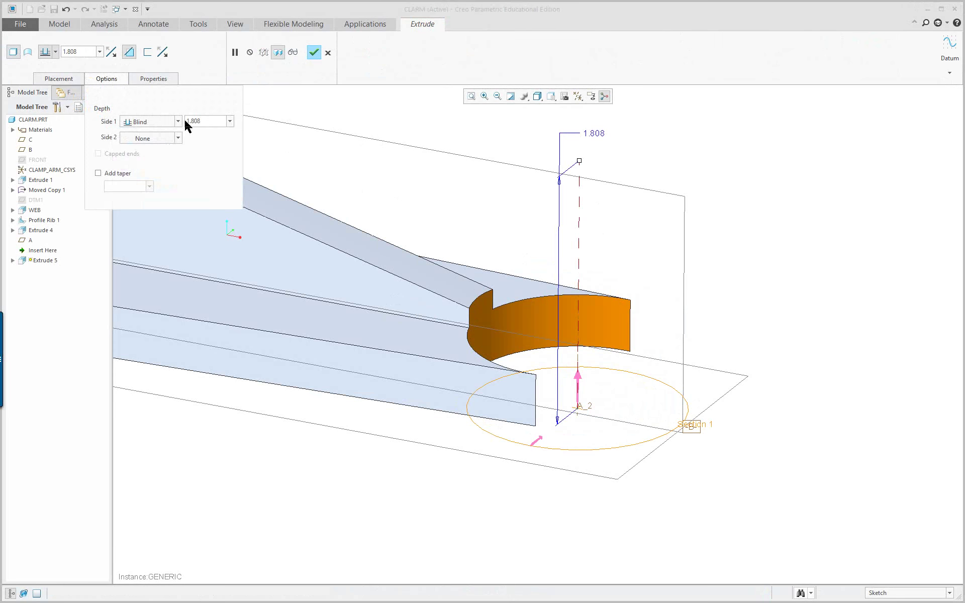
left_click(178, 138)
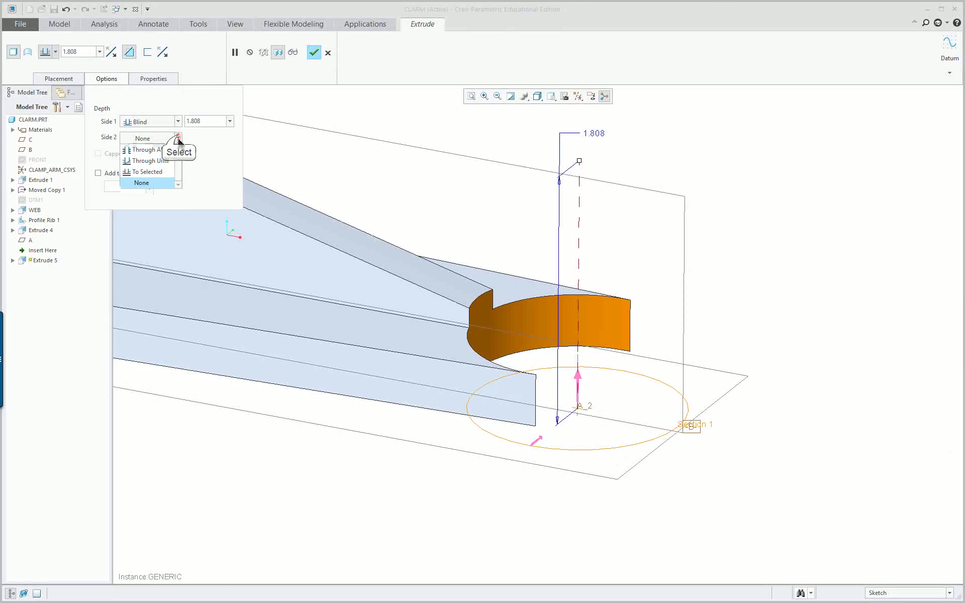
scroll(166, 173, "up", 2)
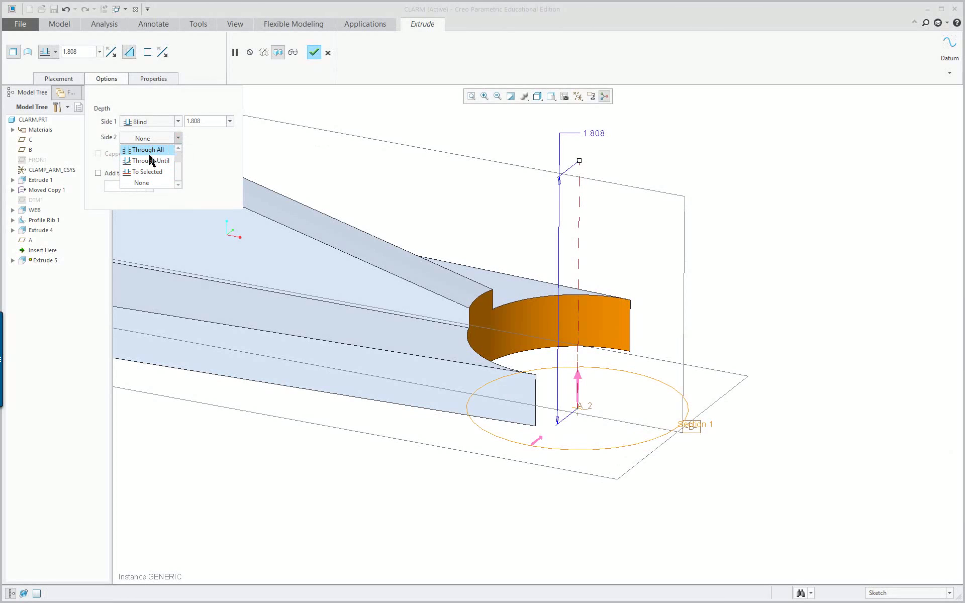
left_click(148, 151)
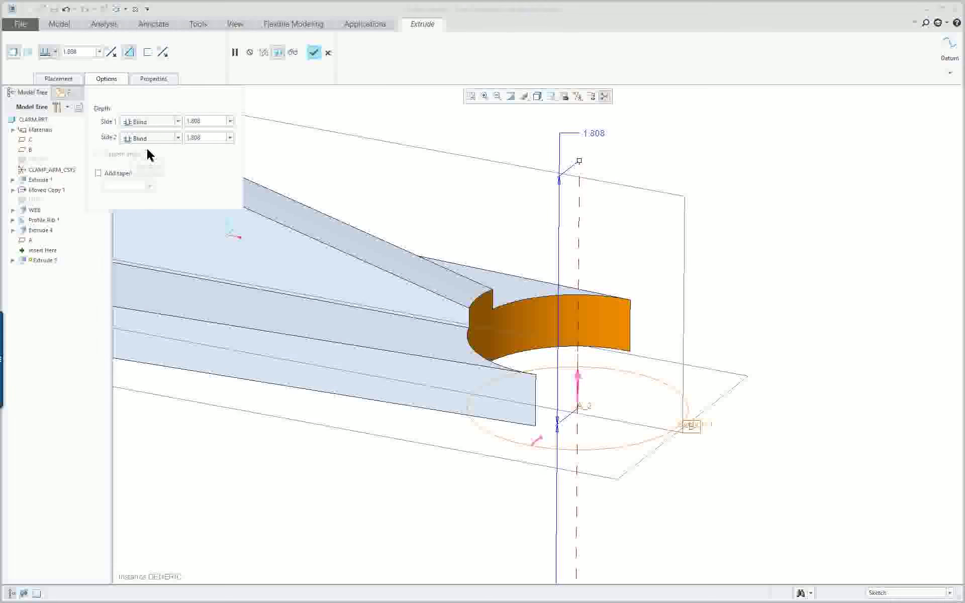
left_click(177, 122)
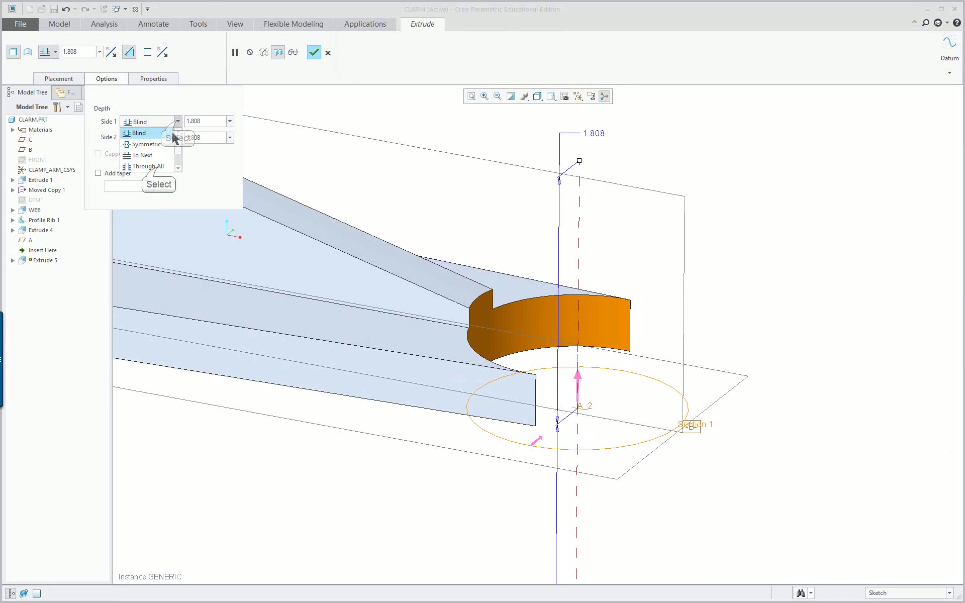
left_click(158, 166)
left_click(210, 138)
type("-.725")
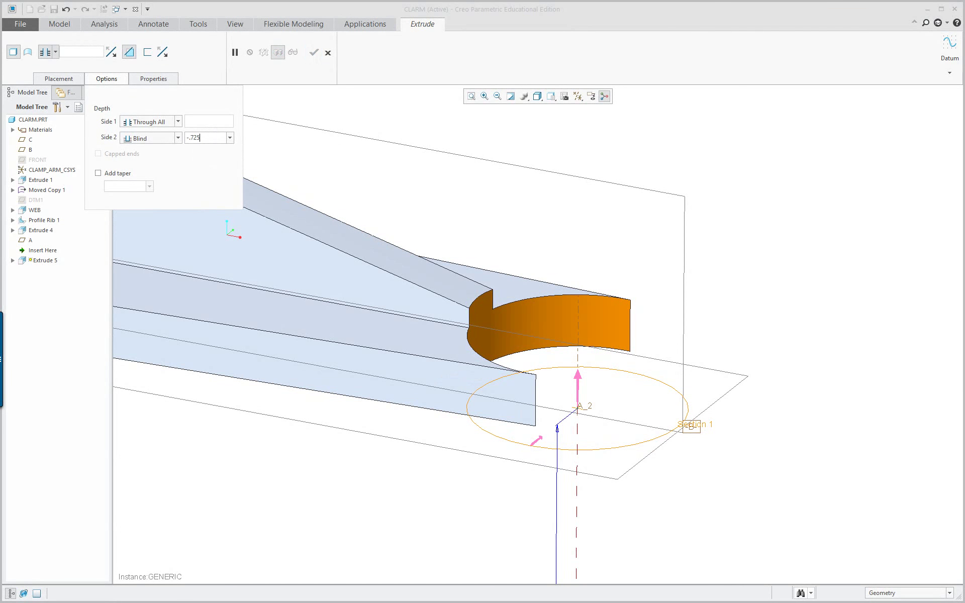
type("0.725")
key("Return")
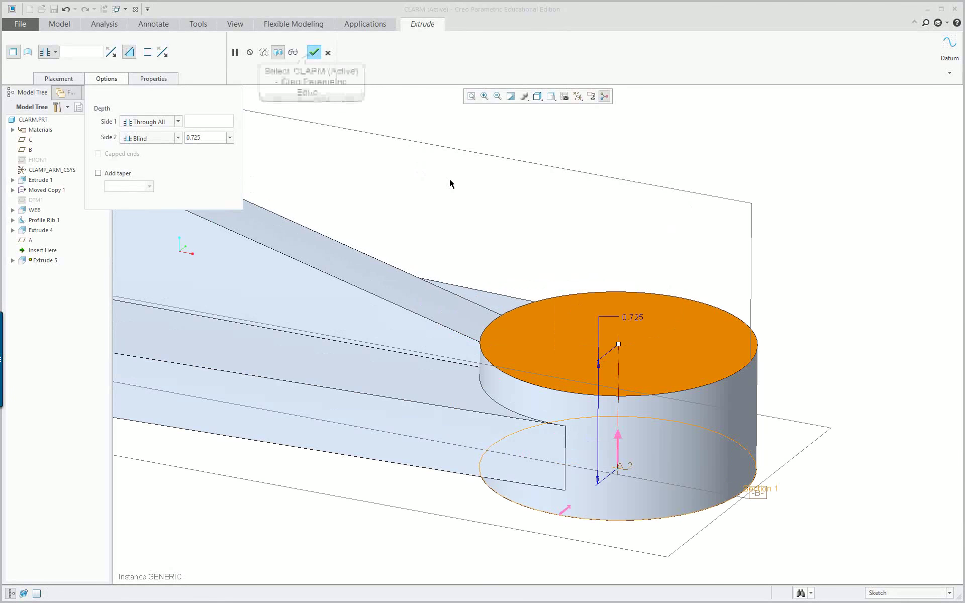
left_click(314, 52)
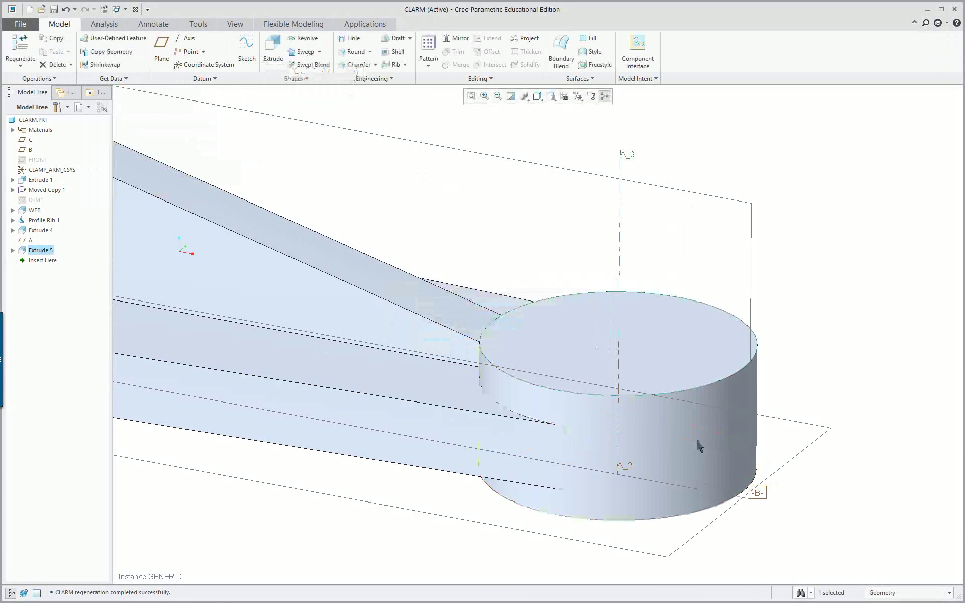
mouse_move(696, 446)
middle_mouse_down()
mouse_move(694, 426)
mouse_move(807, 398)
middle_mouse_up()
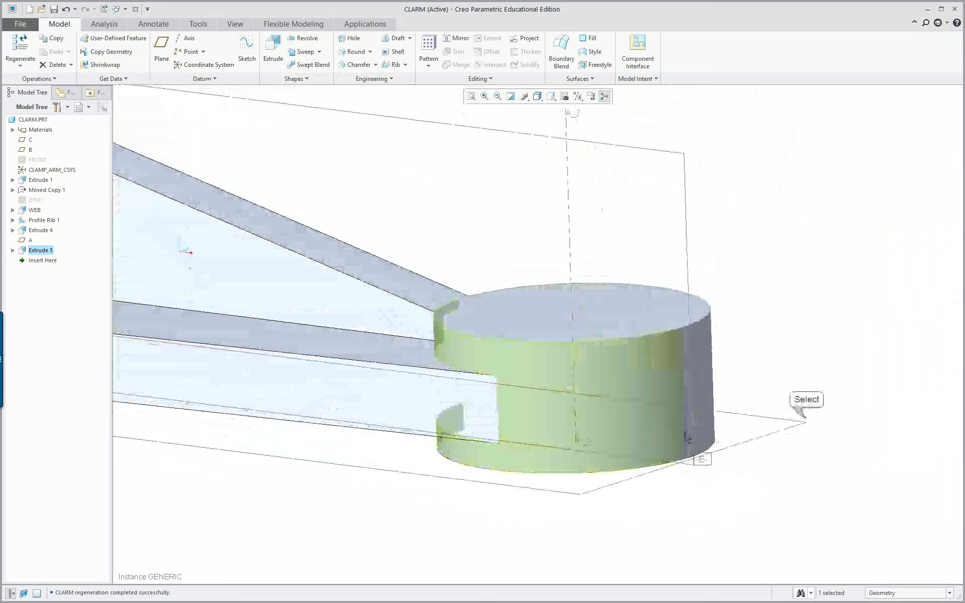
left_click(791, 409)
key("ctrl+d")
double_click(669, 382)
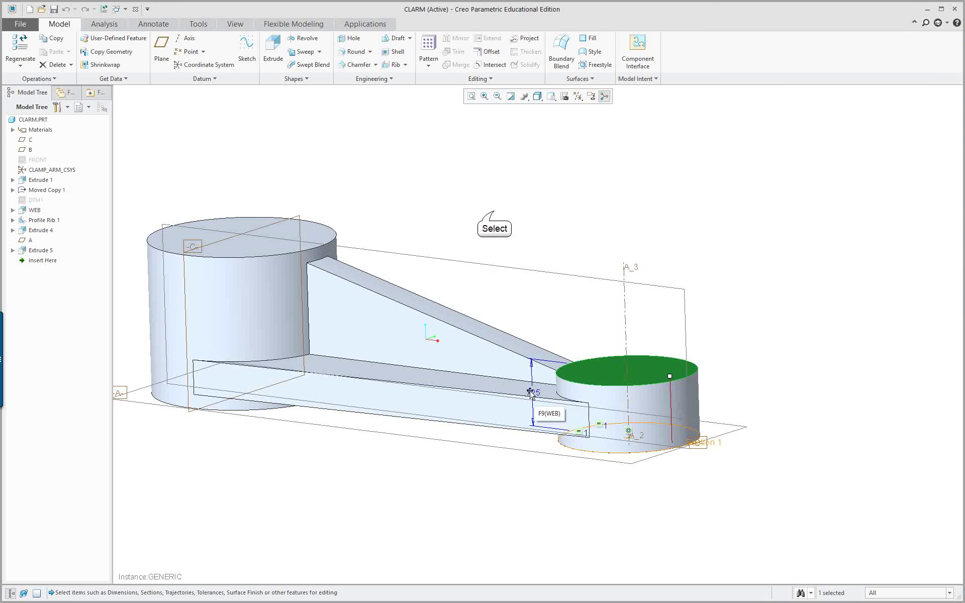
double_click(490, 218)
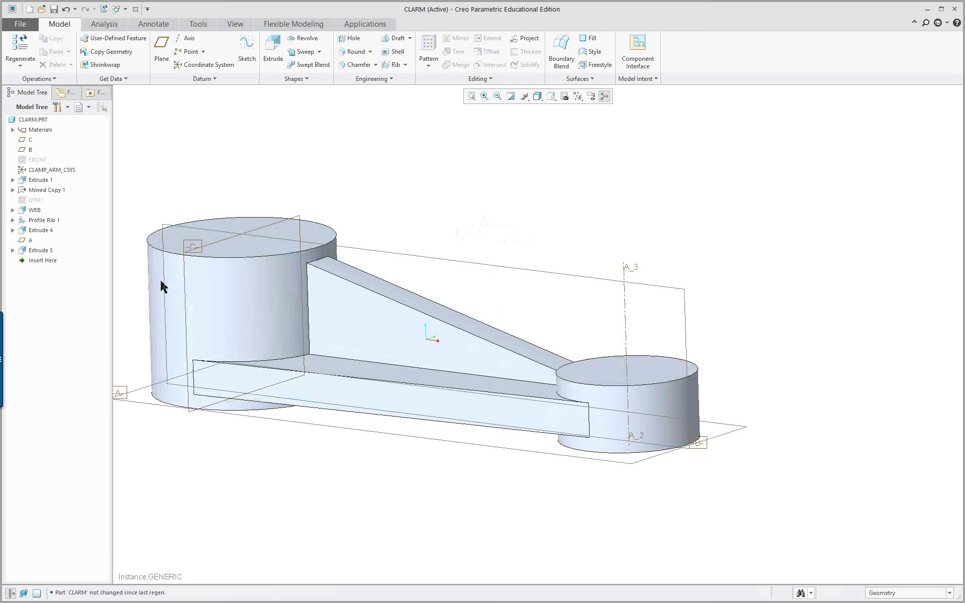
left_click(40, 251)
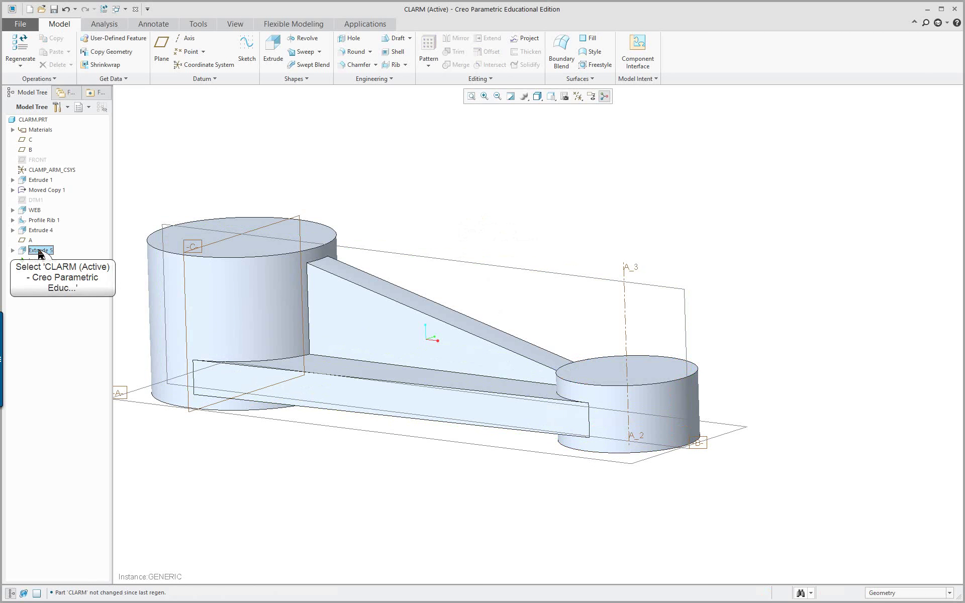